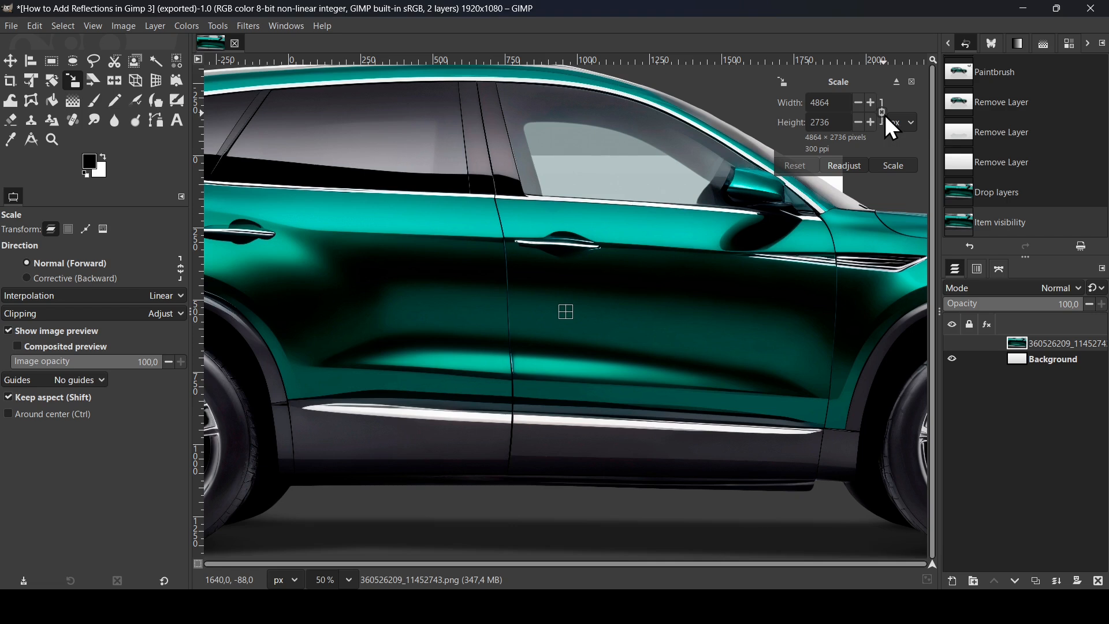
# - Scale the car layer to a quarter of its size, 1216 × 684 px, keeping the proportions
pyautogui.click(844, 106)
pyautogui.write('/4')
pyautogui.press('Return')
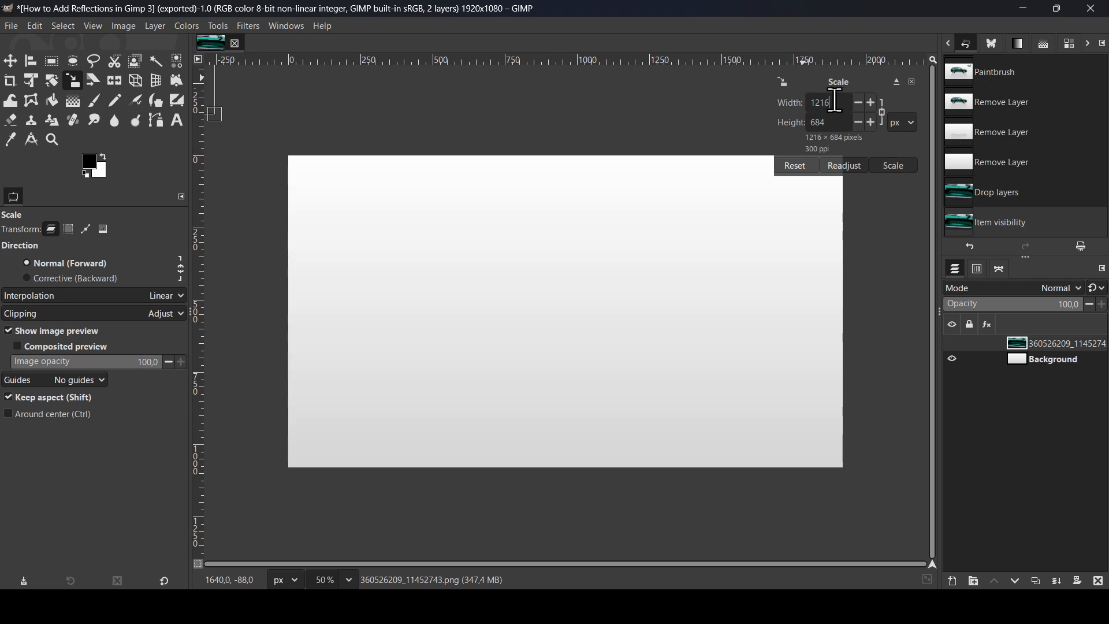
pyautogui.click(895, 168)
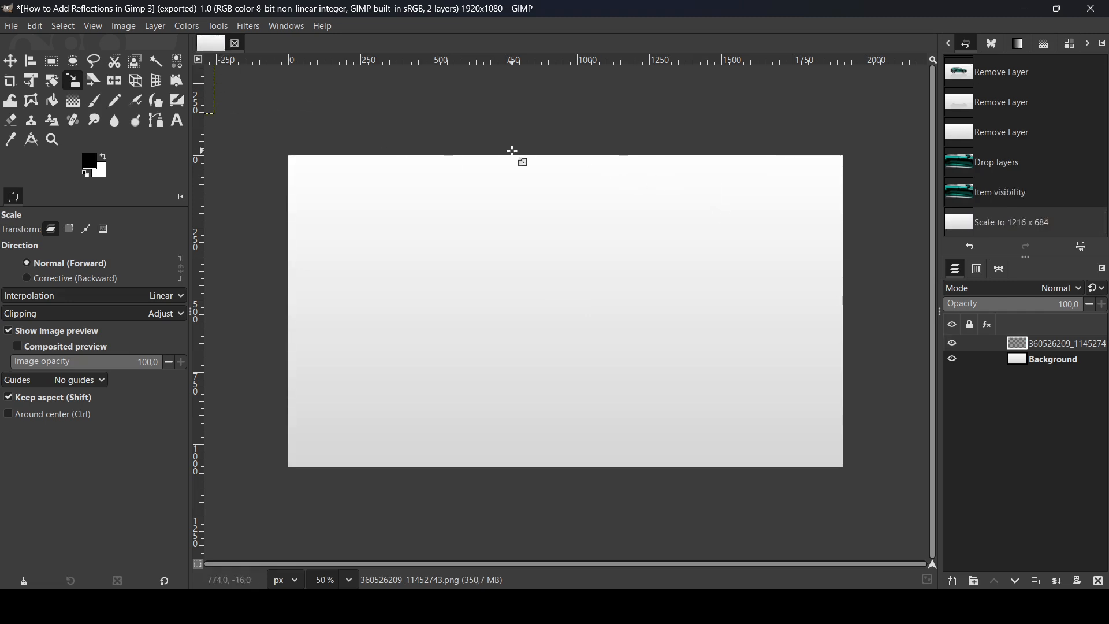
# - Move the scaled car layer onto the canvas so the car sits near the middle of the gradient background
pyautogui.press('-')
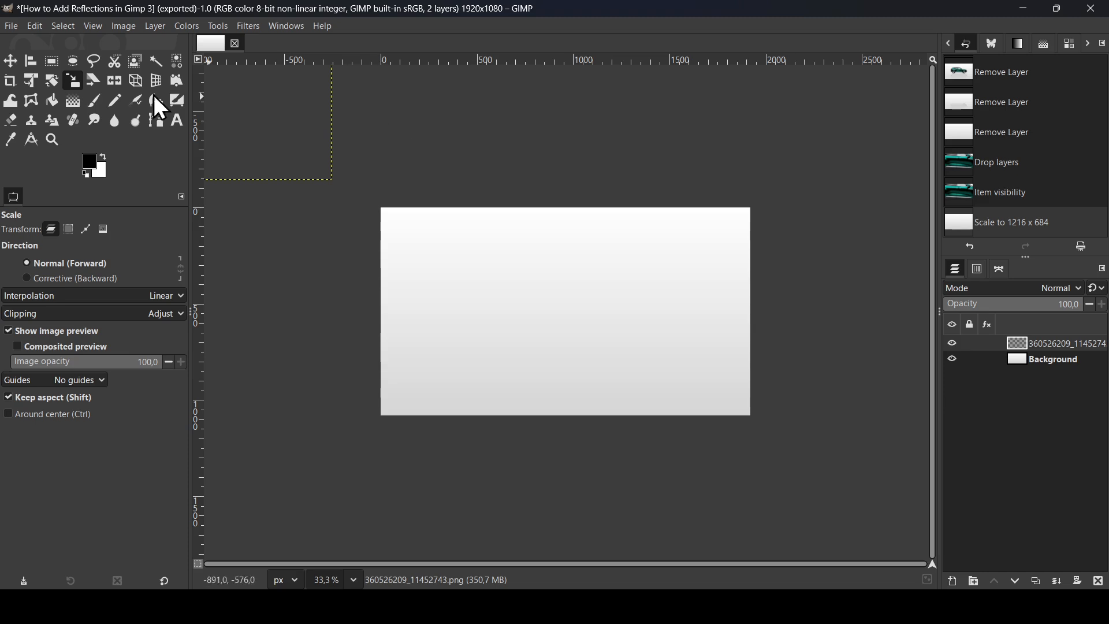
pyautogui.click(9, 60)
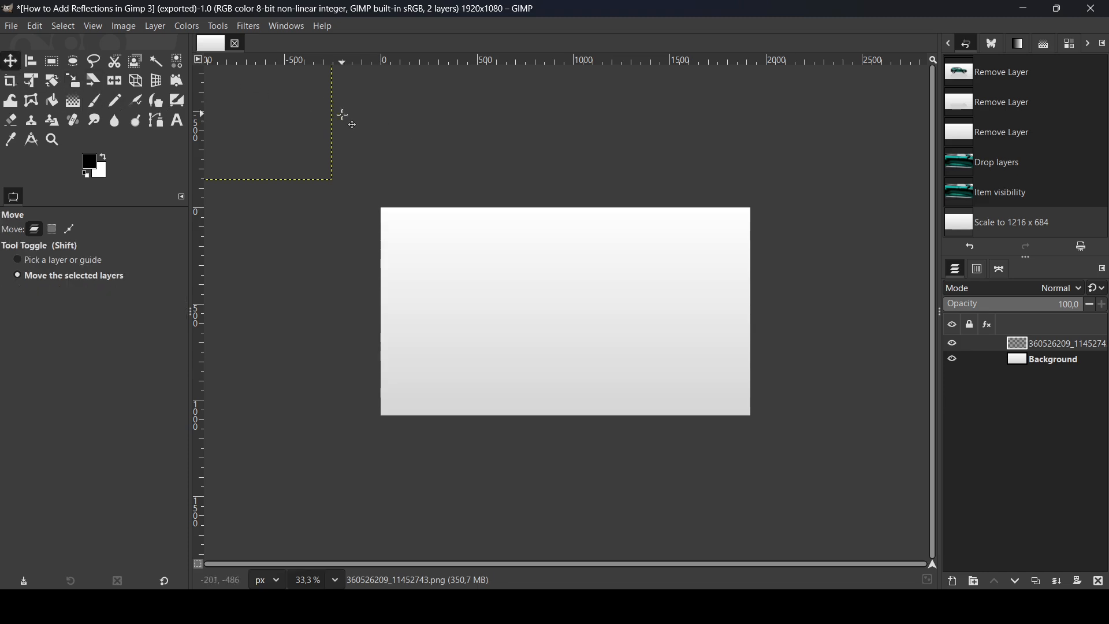
pyautogui.moveTo(305, 114); pyautogui.dragTo(642, 290)
pyautogui.scroll(1, 641, 290)
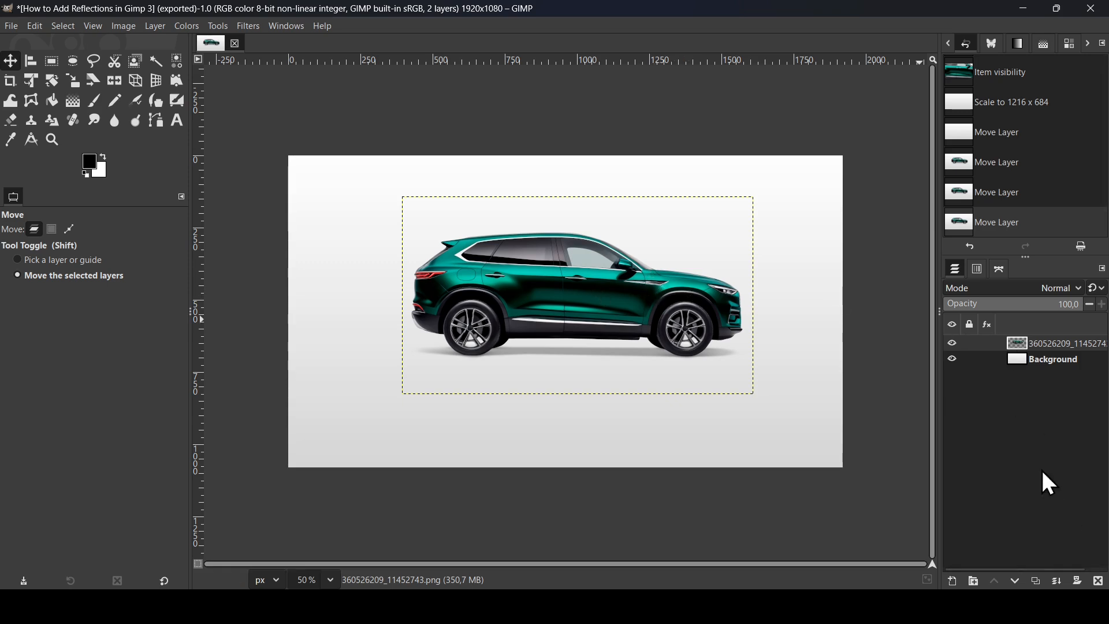
# - Duplicate the car layer and hide the upper copy
pyautogui.click(1037, 581)
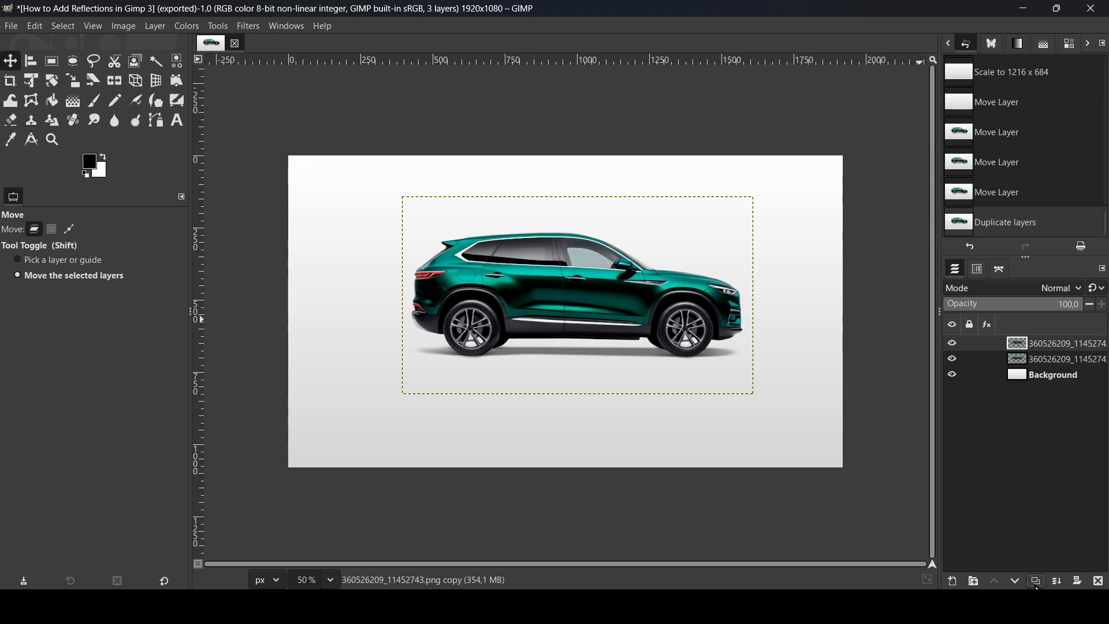
pyautogui.click(953, 344)
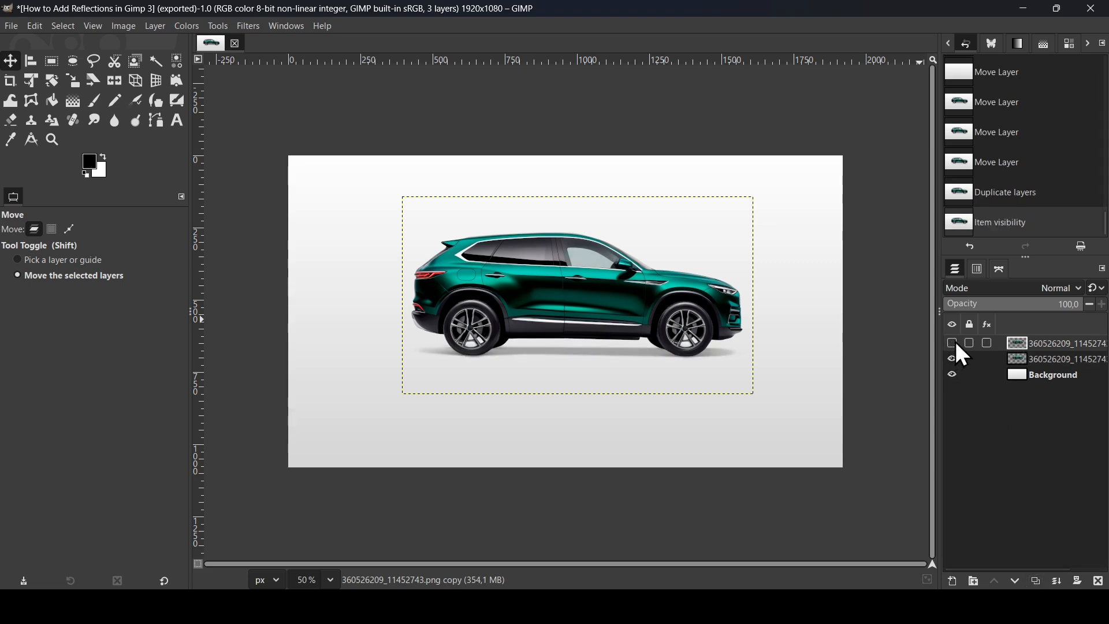
# - Rename the visible car layer below the hidden copy as Shadow
pyautogui.click(1060, 361)
pyautogui.doubleClick(1058, 362)
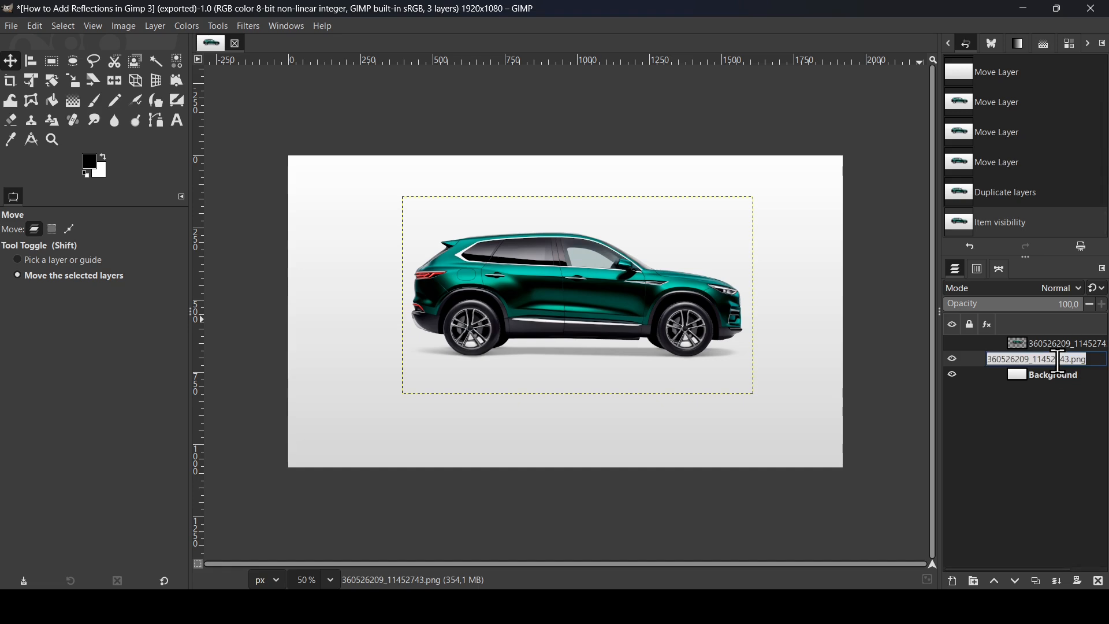
pyautogui.write('s')
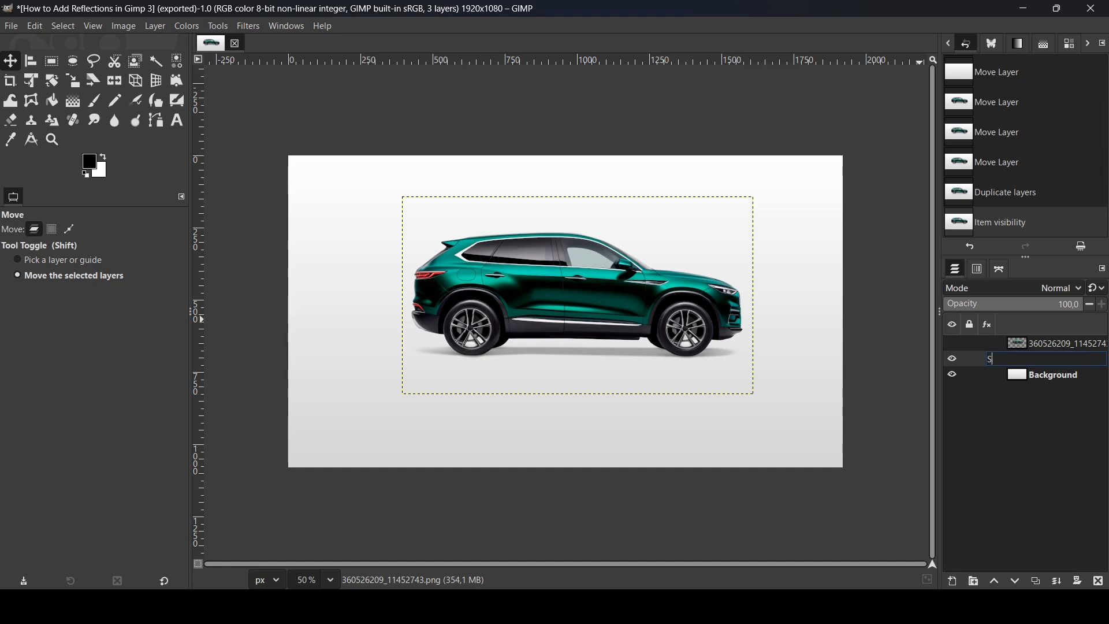
pyautogui.write('hadow')
pyautogui.press('Return')
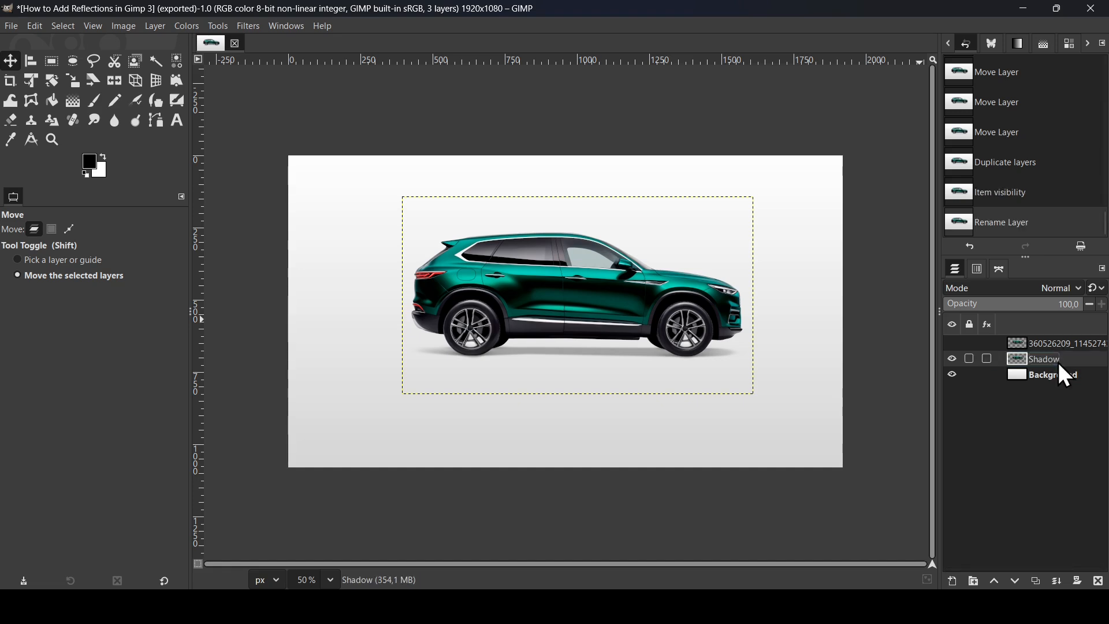
# - Add a white (full opacity) layer mask to the Shadow layer
pyautogui.press('+')
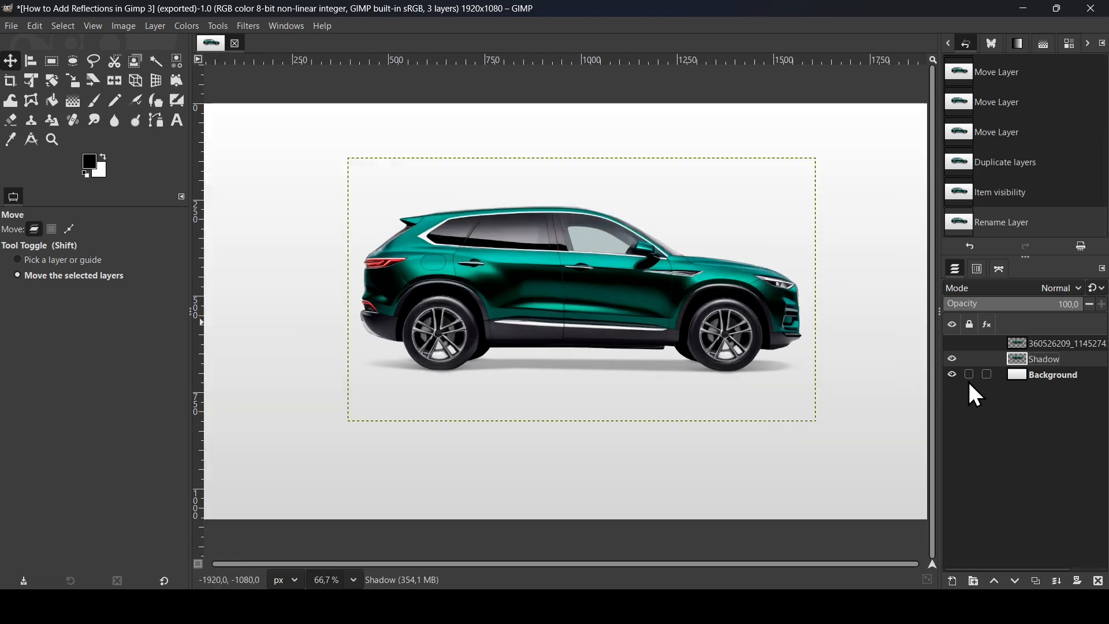
pyautogui.press('+')
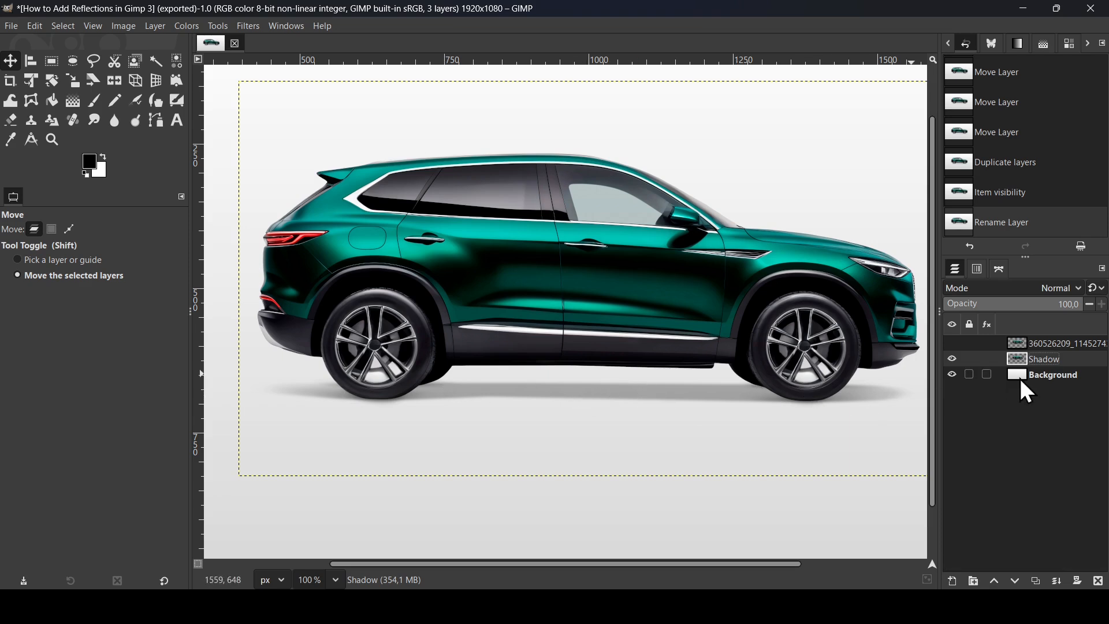
pyautogui.rightClick(1017, 359)
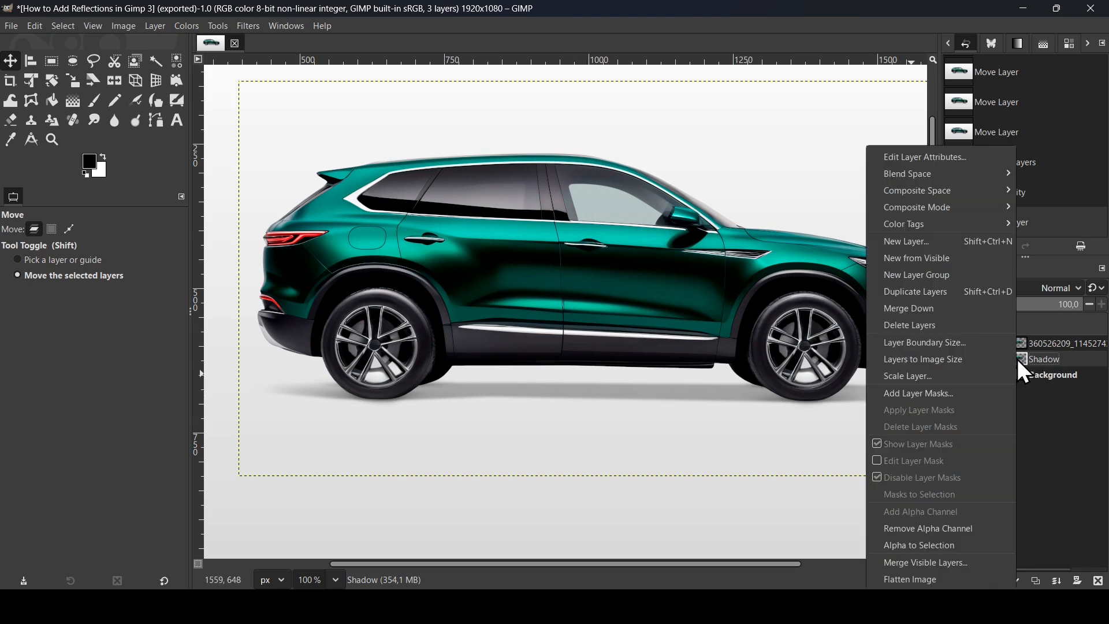
pyautogui.click(984, 389)
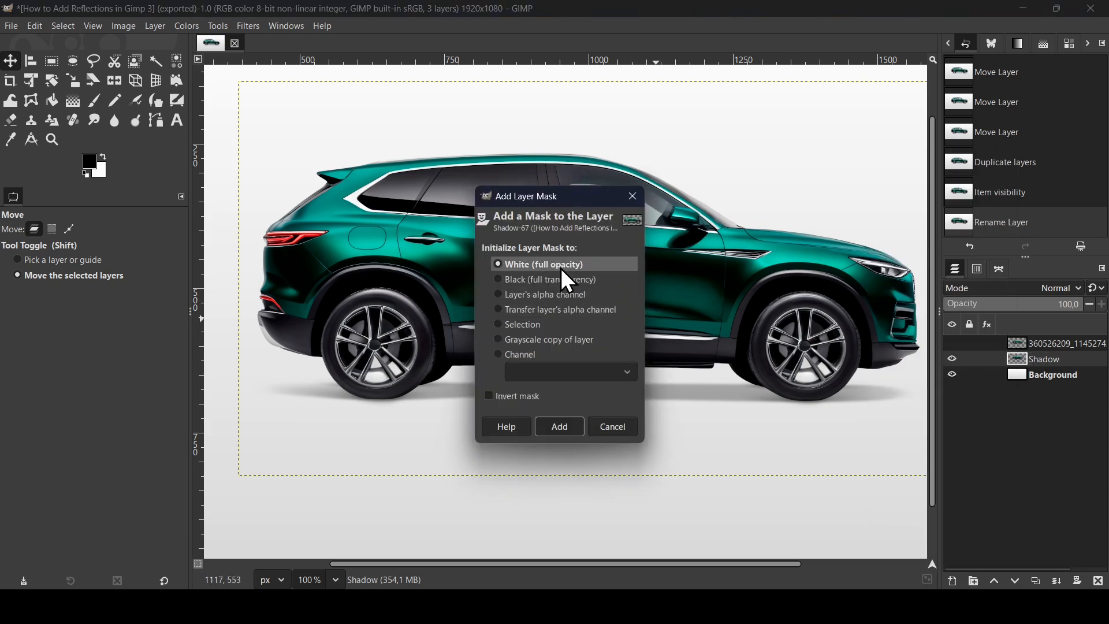
pyautogui.click(576, 434)
# - Set up the Paintbrush with a brush size of 83 for painting black on the mask
pyautogui.click(94, 103)
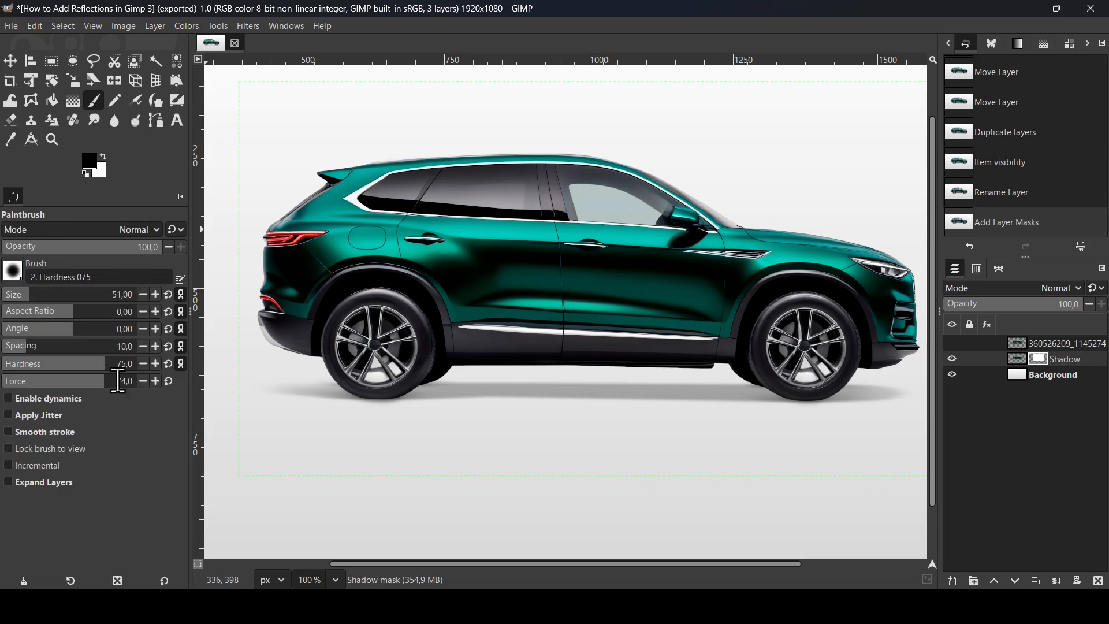
pyautogui.click(55, 298)
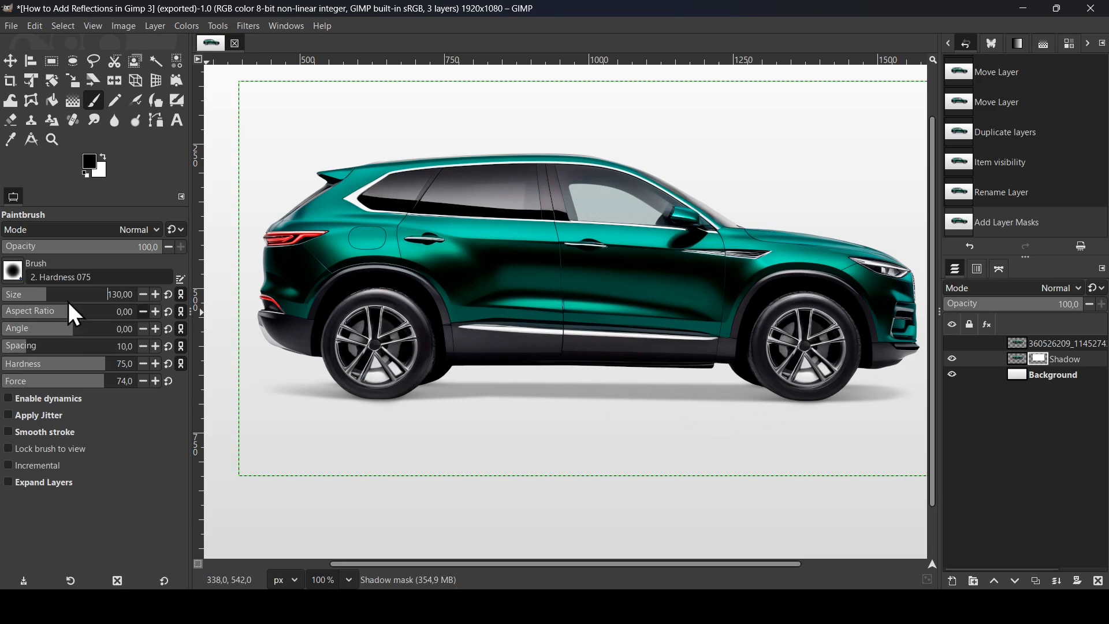
pyautogui.click(34, 297)
pyautogui.moveTo(38, 306); pyautogui.dragTo(37, 306)
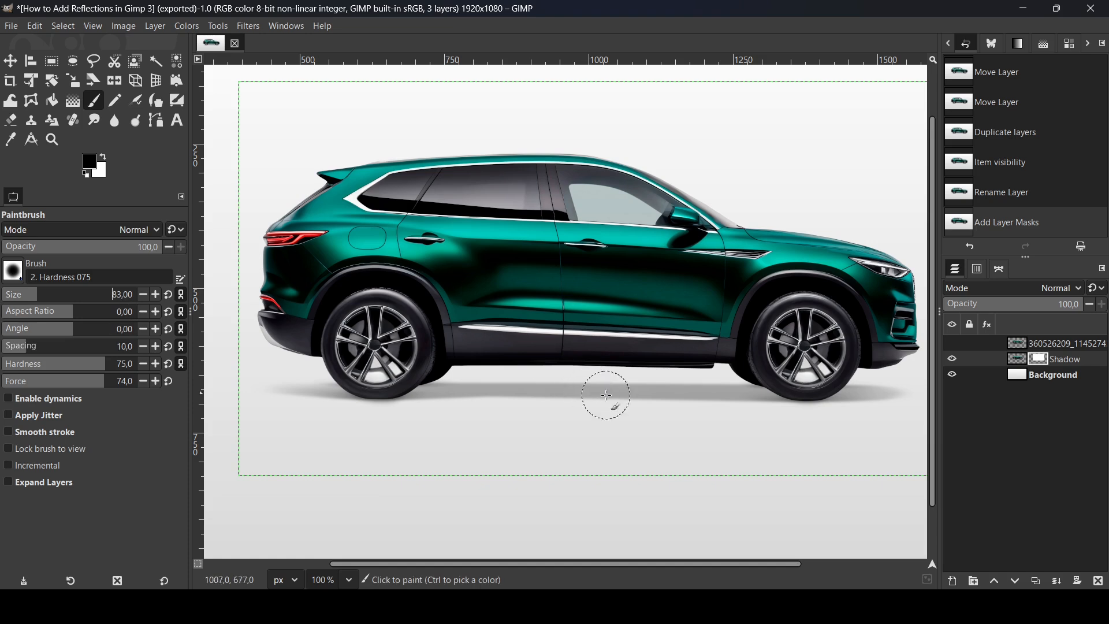
pyautogui.moveTo(639, 396); pyautogui.dragTo(426, 397)
pyautogui.moveTo(729, 398); pyautogui.dragTo(771, 398)
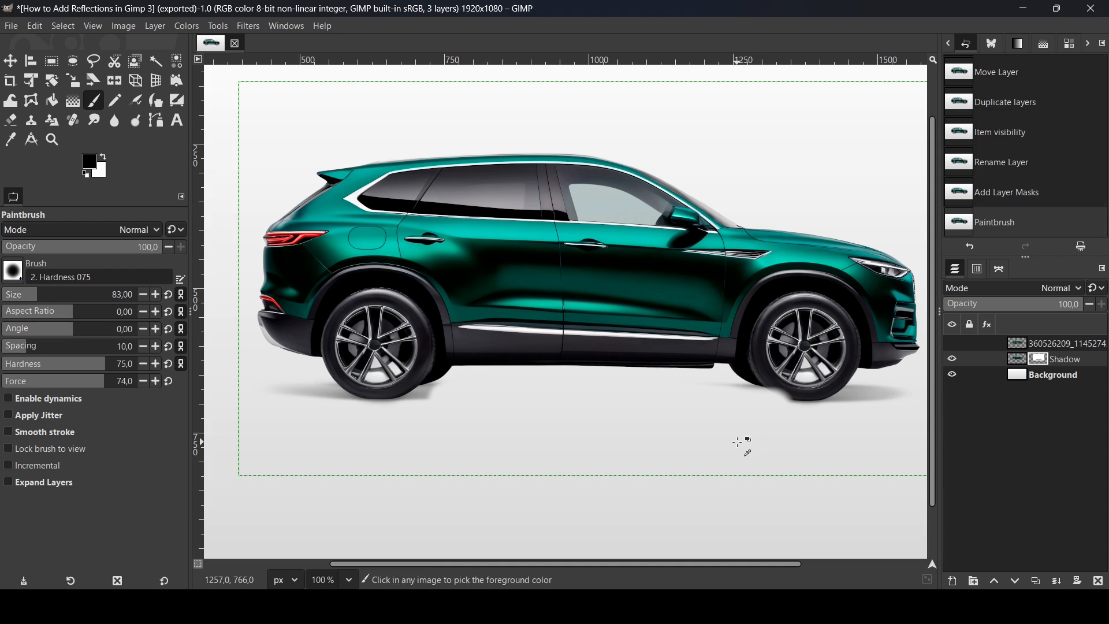
pyautogui.hotkey('ctrl', 'z')
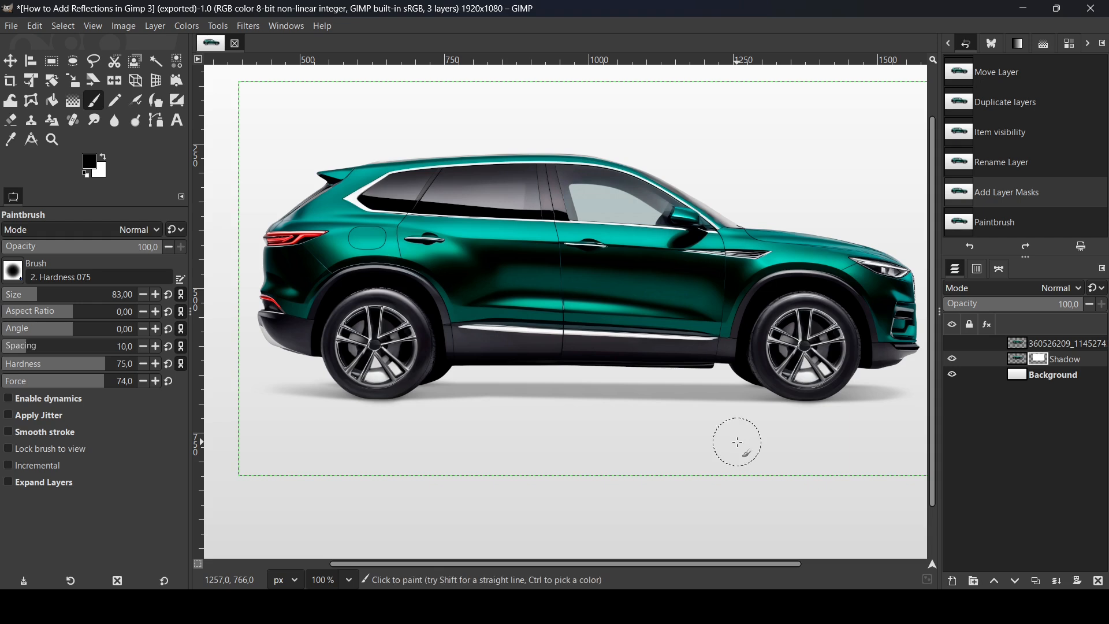
# - Paint black on the Shadow layer's mask to hide the ground shadow beneath the car and beyond both wheels
pyautogui.moveTo(465, 405)
pyautogui.mouseDown()
pyautogui.moveTo(670, 397)
pyautogui.moveTo(434, 406)
pyautogui.mouseUp()
pyautogui.moveTo(265, 379); pyautogui.dragTo(320, 399)
pyautogui.moveTo(917, 399)
pyautogui.mouseDown()
pyautogui.moveTo(864, 402)
pyautogui.moveTo(809, 466)
pyautogui.moveTo(727, 397)
pyautogui.moveTo(757, 427)
pyautogui.mouseUp()
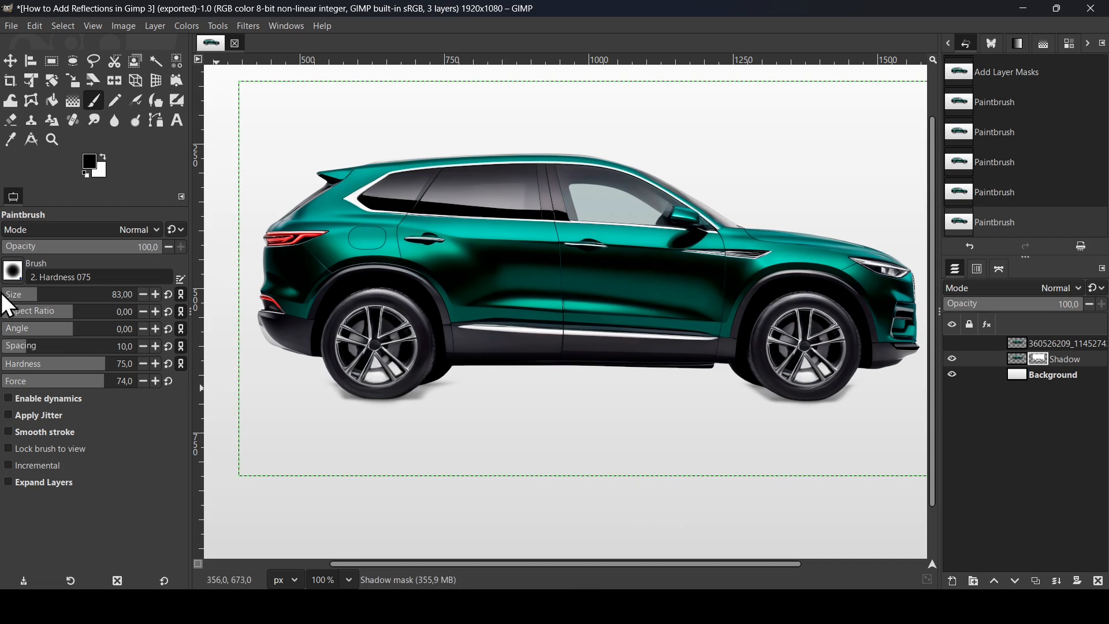
# - Mask out the remaining shadow around the front wheel, reducing the brush size to 38 and then 25
pyautogui.moveTo(30, 303); pyautogui.dragTo(24, 303)
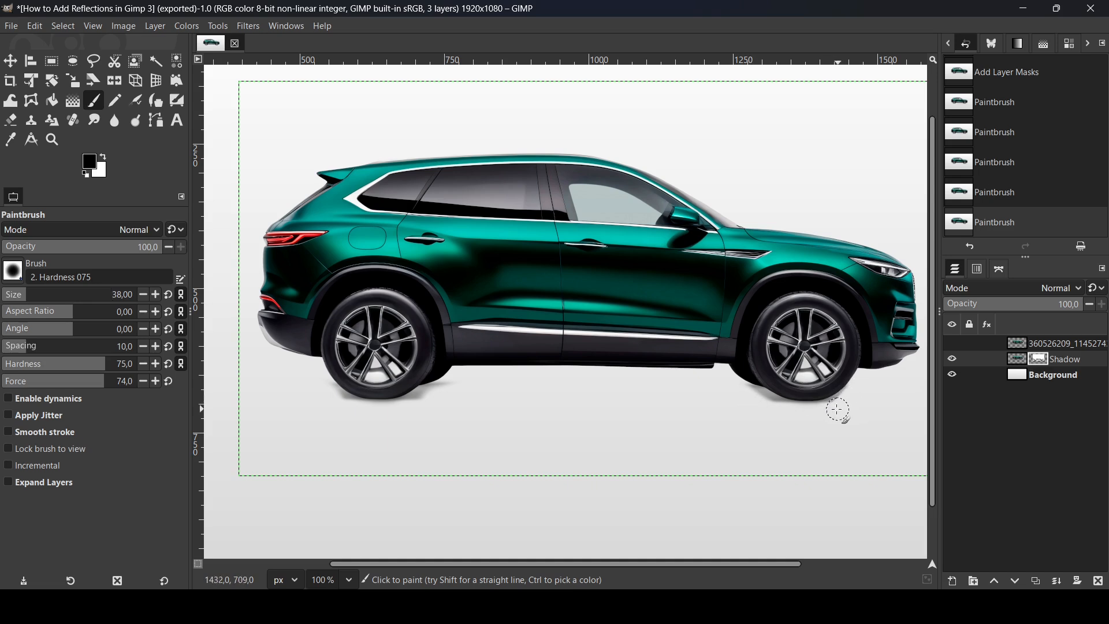
pyautogui.moveTo(834, 404); pyautogui.dragTo(706, 424)
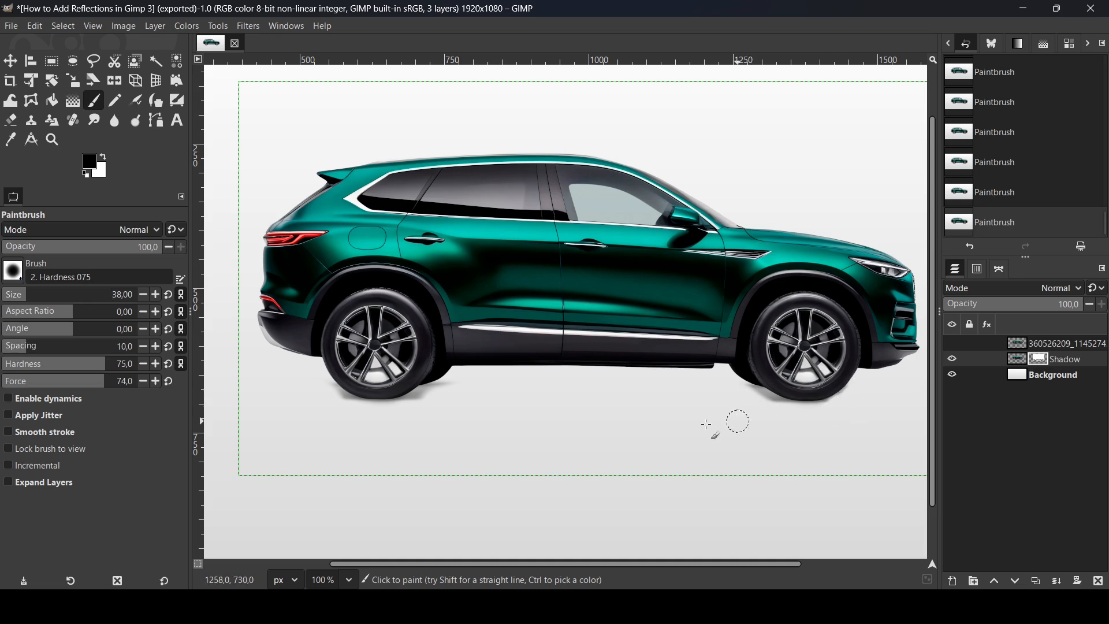
pyautogui.scroll(1, 696, 424)
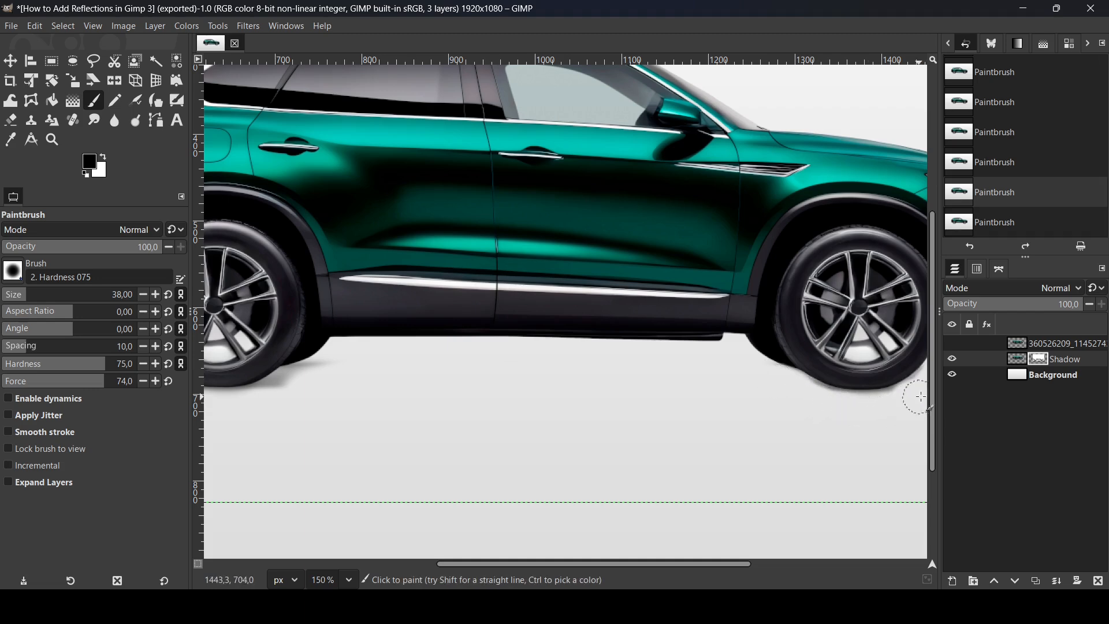
pyautogui.hscroll(2, 814, 563)
pyautogui.scroll(3, 825, 398)
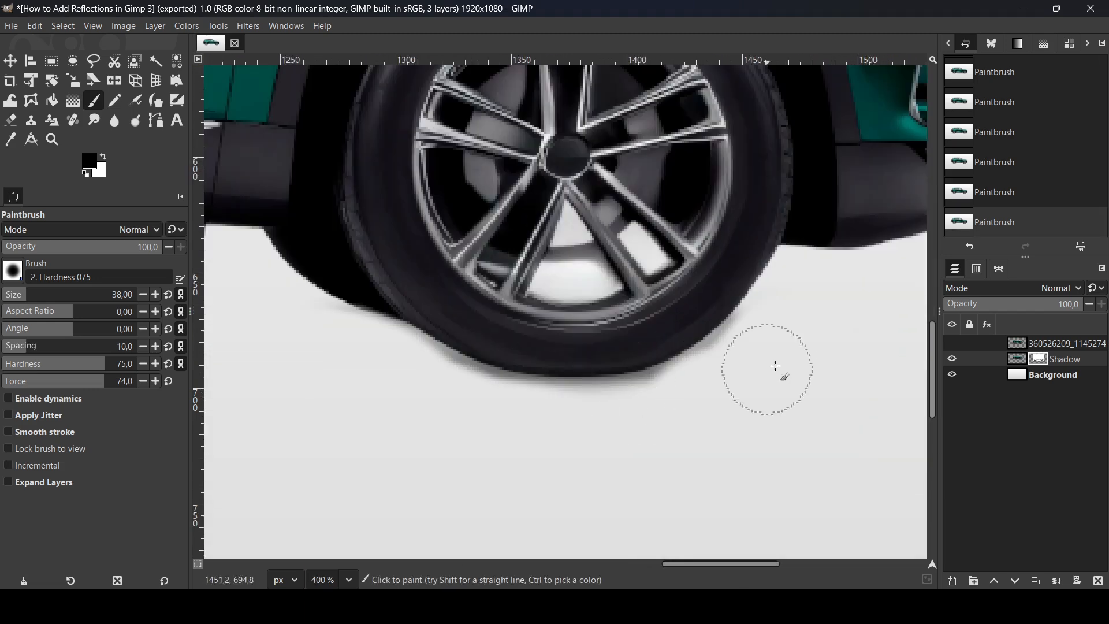
pyautogui.click(21, 296)
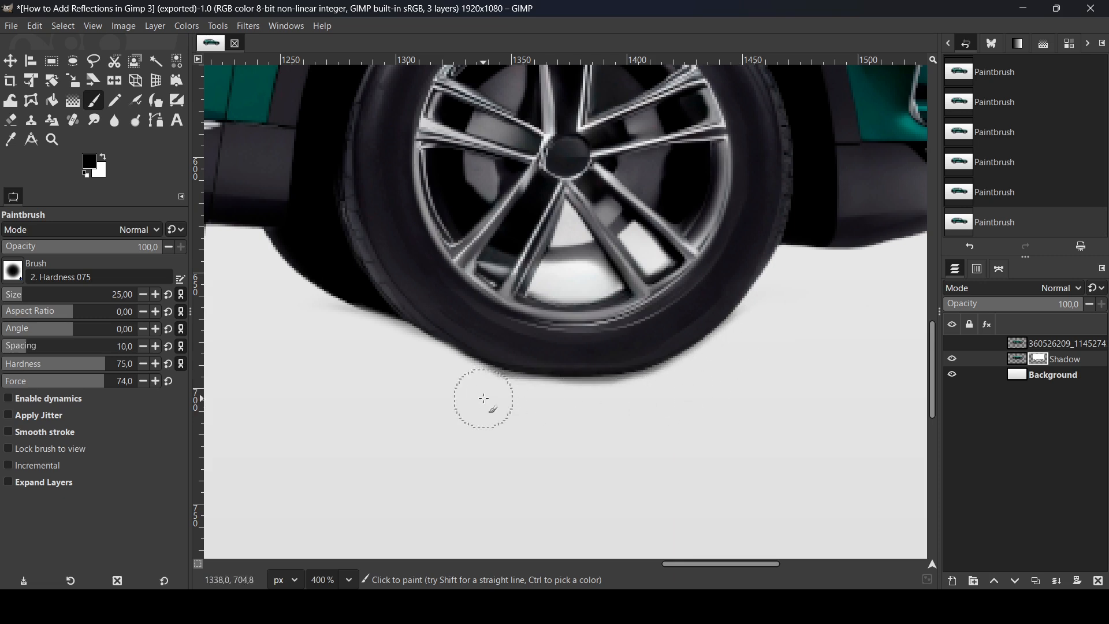
pyautogui.moveTo(617, 406); pyautogui.dragTo(647, 404)
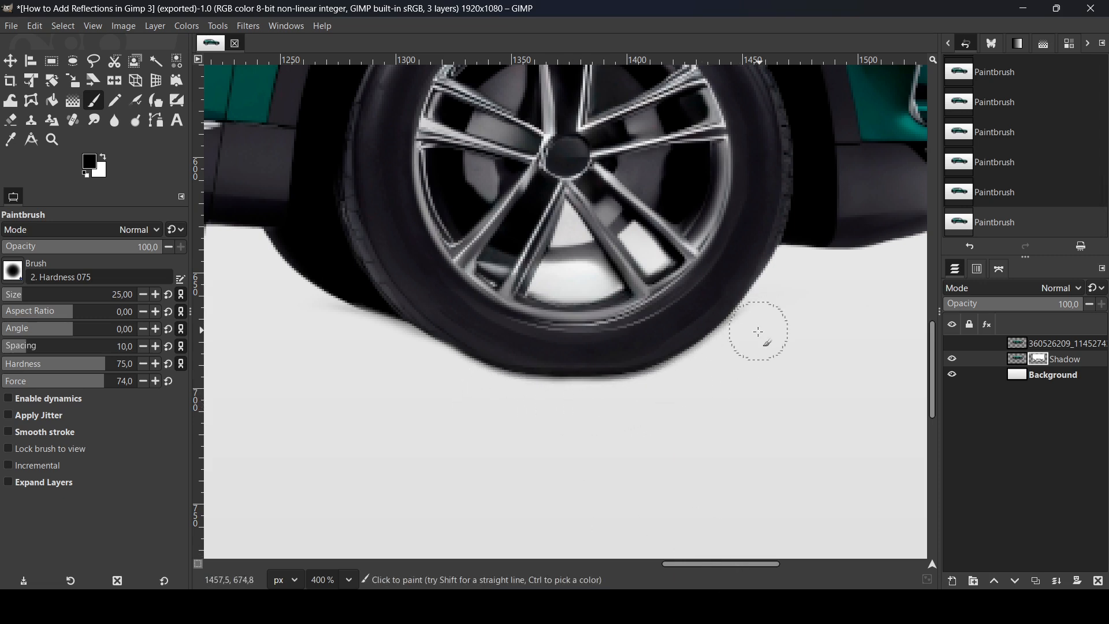
# - Mask out the remaining ground shadow along both sides and the underside of the rear wheel
pyautogui.moveTo(754, 565); pyautogui.dragTo(470, 566)
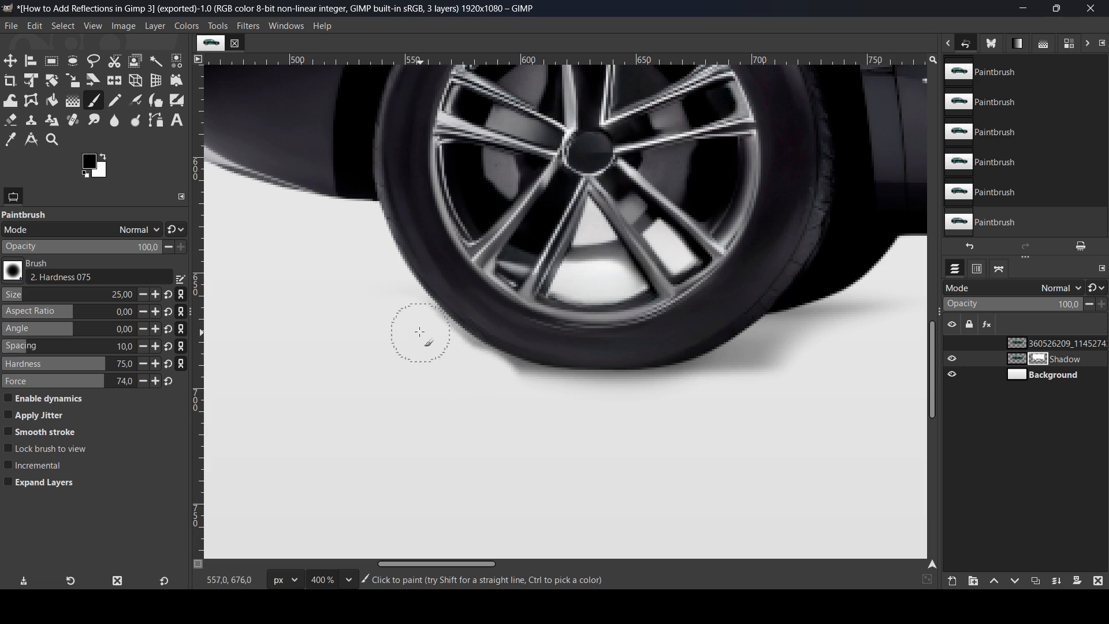
pyautogui.moveTo(491, 376)
pyautogui.mouseDown()
pyautogui.moveTo(514, 391)
pyautogui.moveTo(827, 364)
pyautogui.moveTo(787, 358)
pyautogui.moveTo(716, 386)
pyautogui.mouseUp()
pyautogui.moveTo(473, 564); pyautogui.dragTo(509, 565)
pyautogui.moveTo(716, 306)
pyautogui.mouseDown()
pyautogui.moveTo(614, 322)
pyautogui.moveTo(502, 378)
pyautogui.moveTo(359, 400)
pyautogui.moveTo(411, 402)
pyautogui.moveTo(310, 397)
pyautogui.mouseUp()
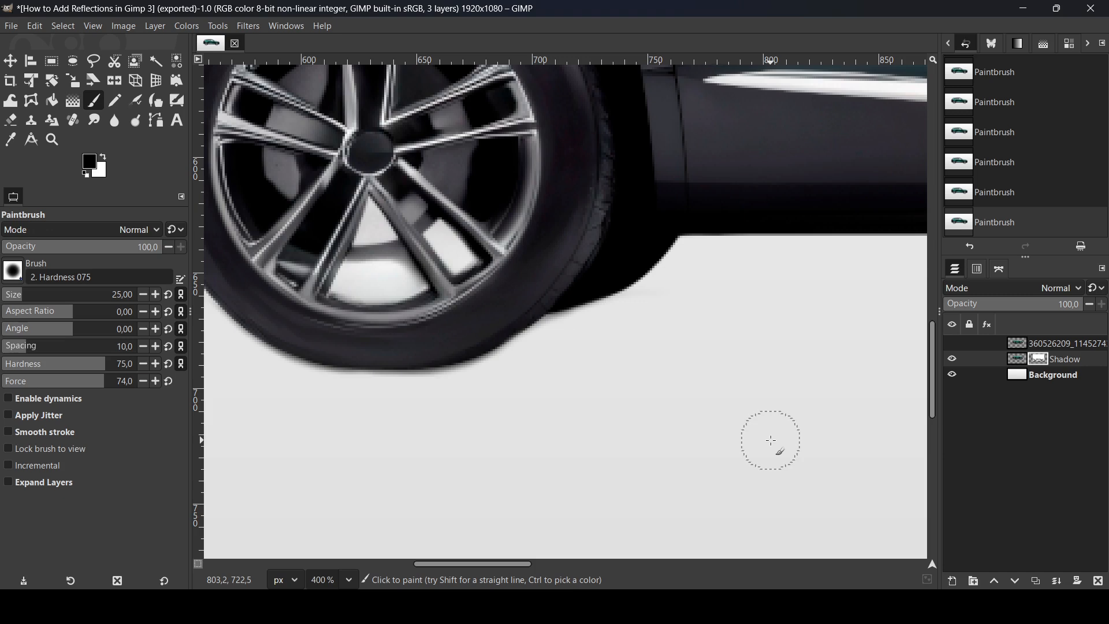
# - Compare the masked car with the original by toggling the upper car layer's visibility, leaving that layer hidden
pyautogui.scroll(-4, 771, 440)
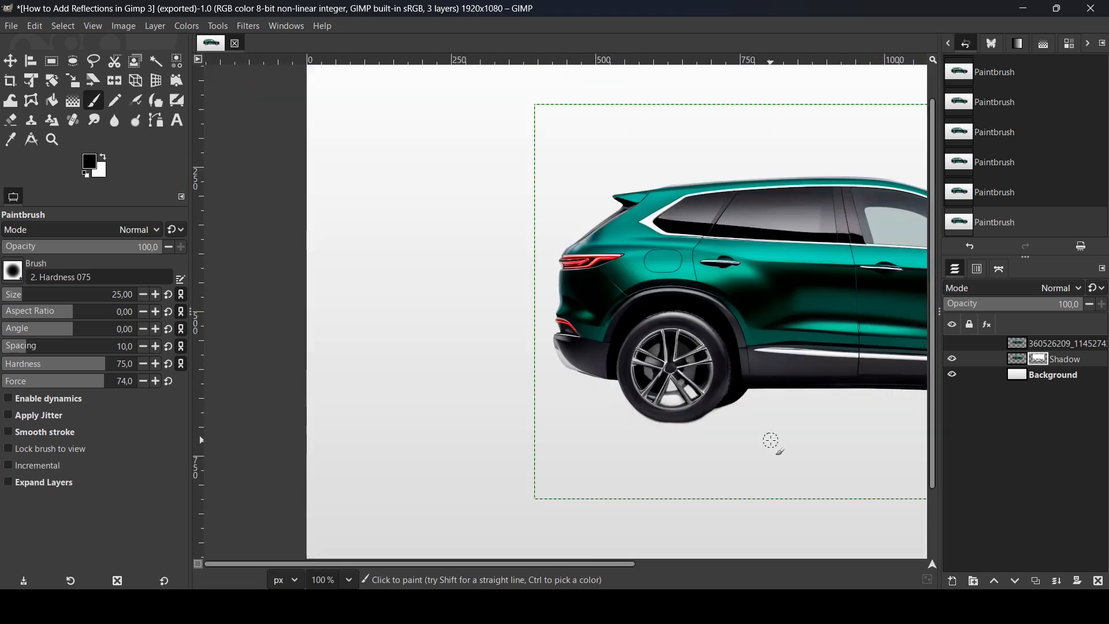
pyautogui.moveTo(532, 564); pyautogui.dragTo(726, 563)
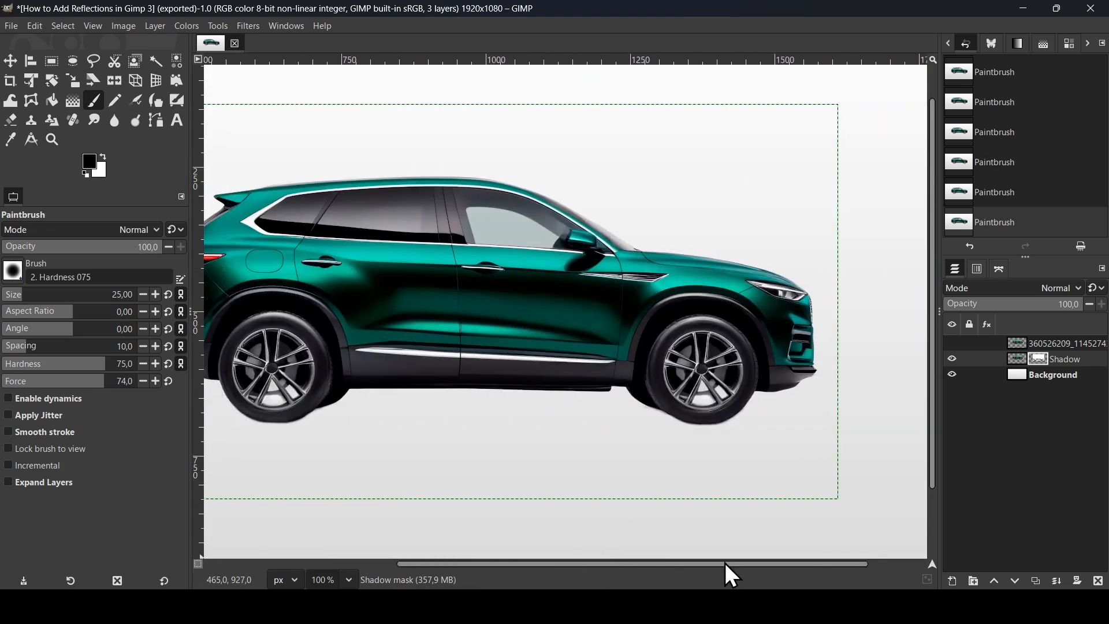
pyautogui.press('-')
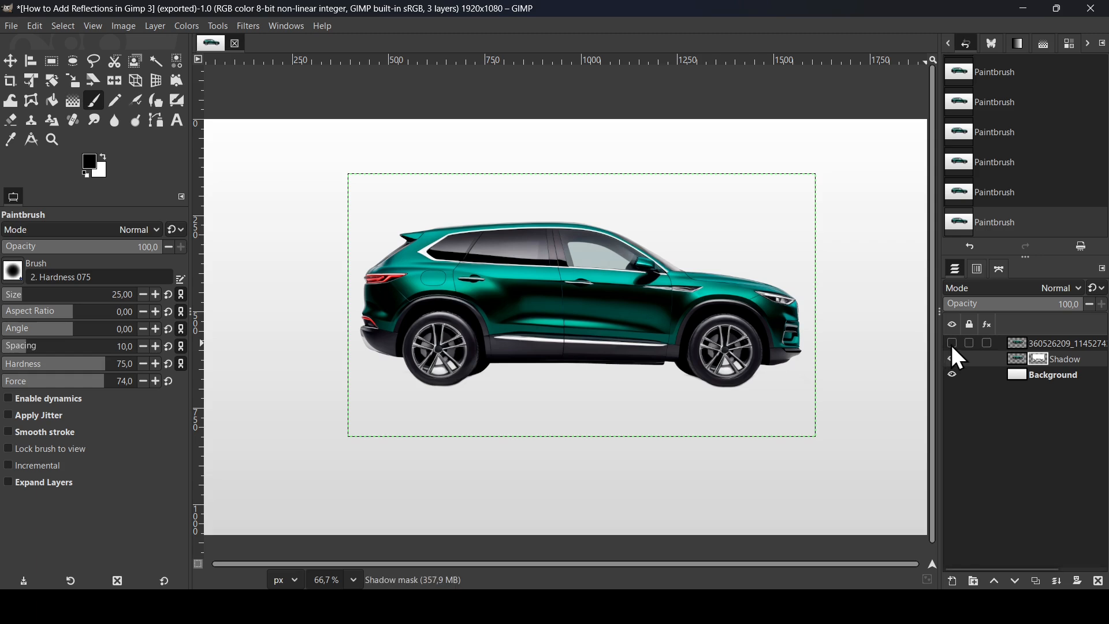
pyautogui.click(953, 344)
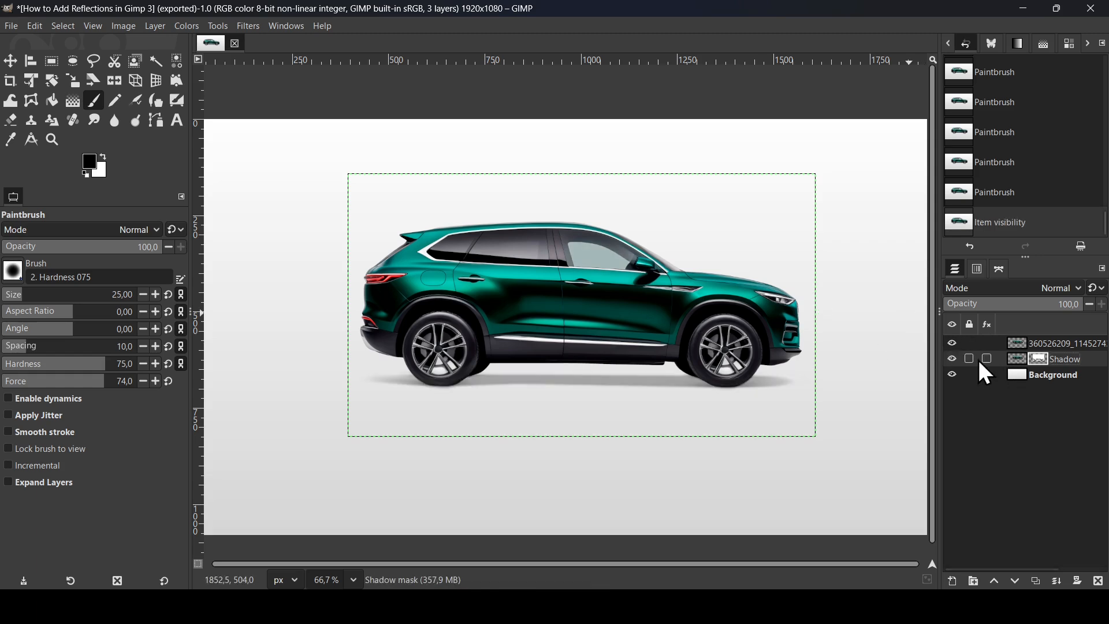
pyautogui.click(952, 343)
pyautogui.click(953, 344)
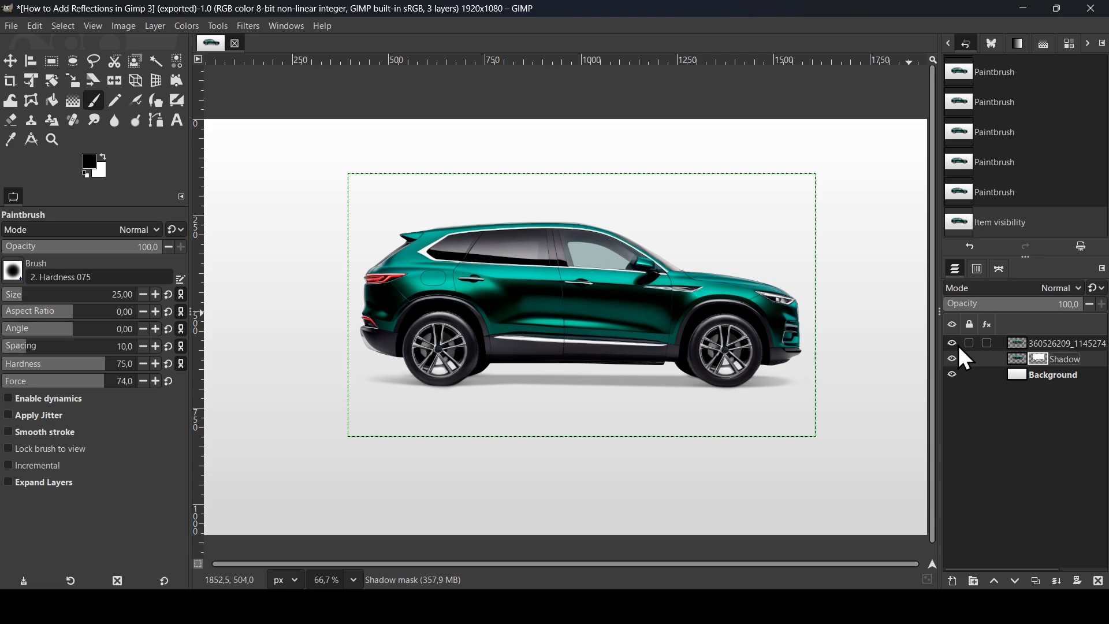
pyautogui.click(952, 344)
# - Apply the layer mask to the Shadow layer
pyautogui.rightClick(1038, 359)
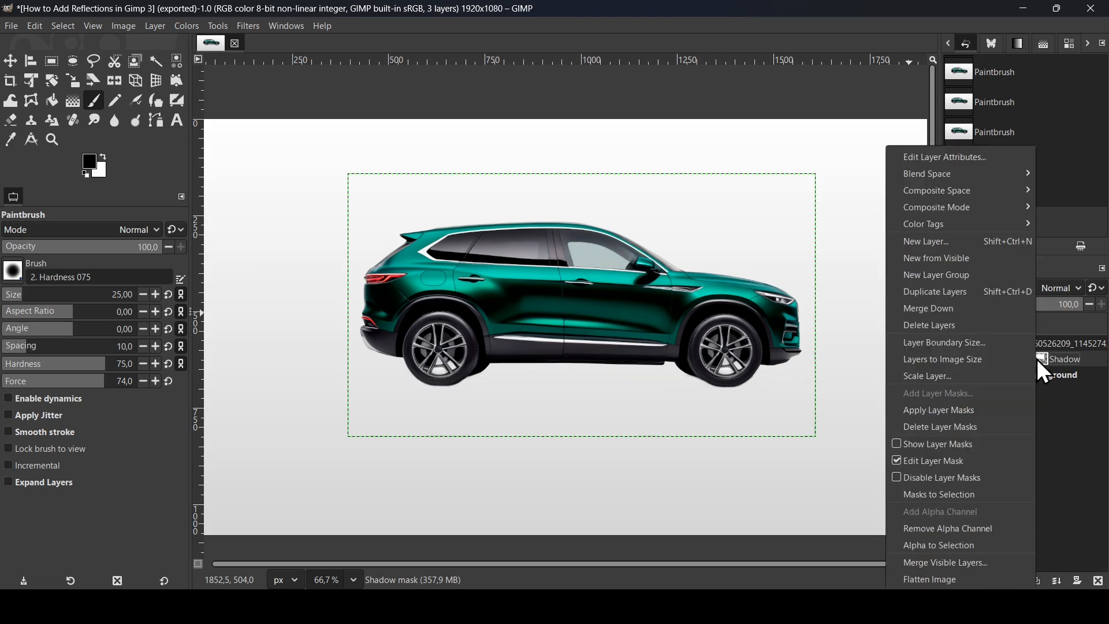
pyautogui.click(980, 415)
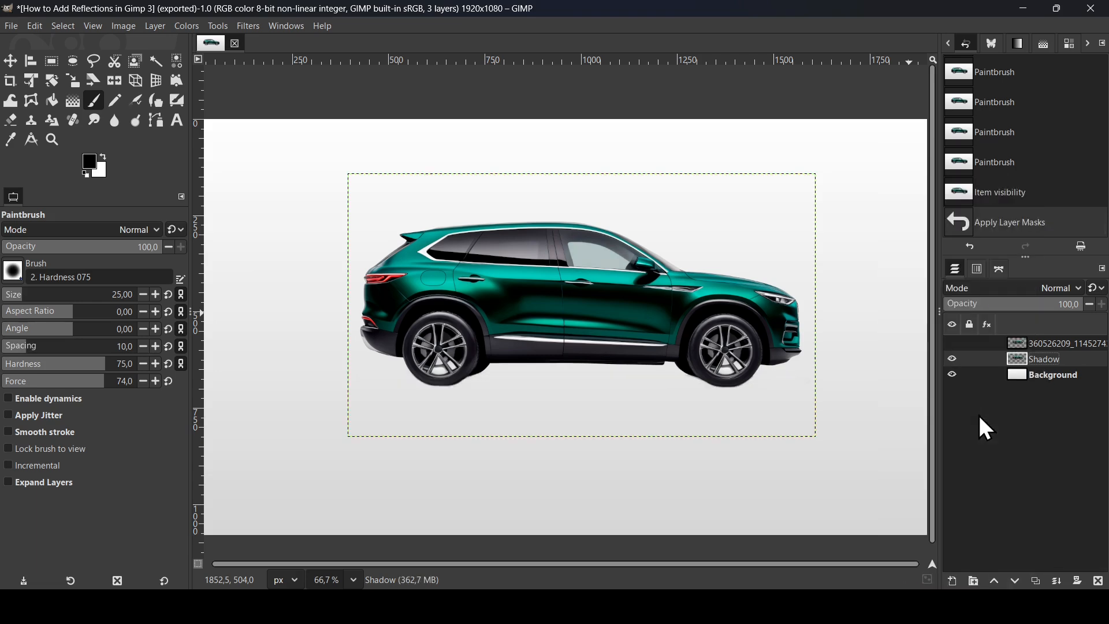
# - Make the upper car layer visible again and flip the Shadow layer vertically
pyautogui.click(952, 343)
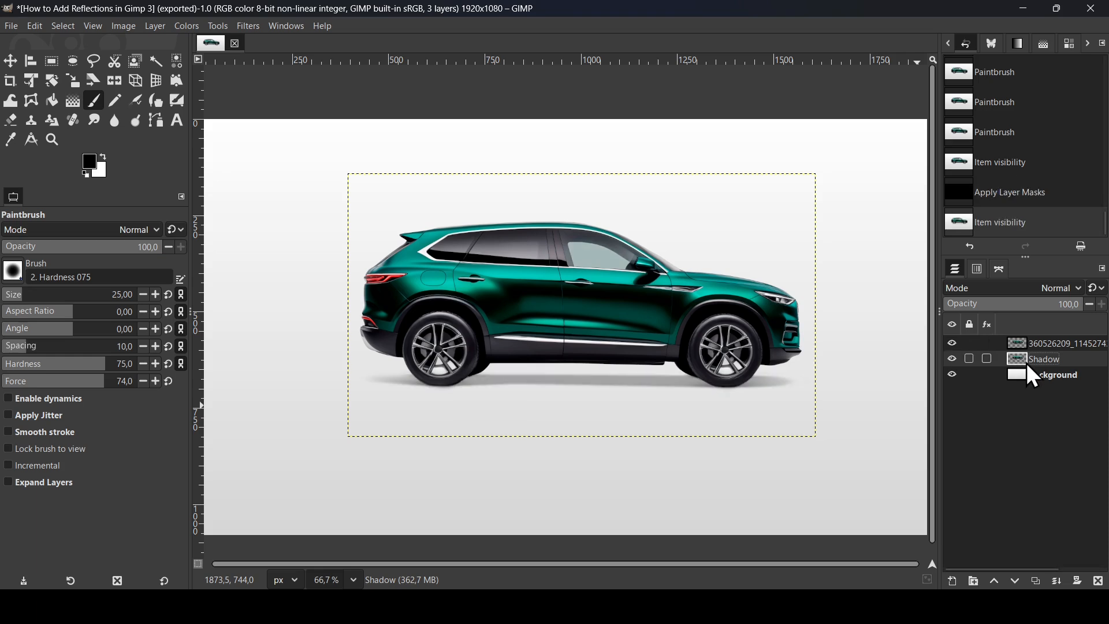
pyautogui.click(119, 84)
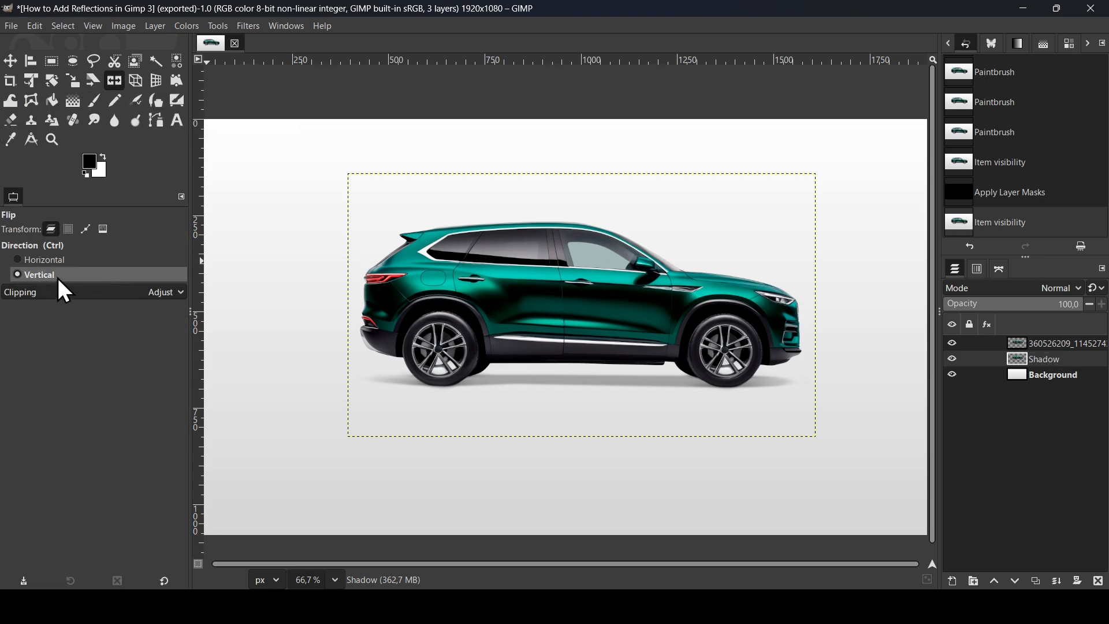
pyautogui.click(557, 293)
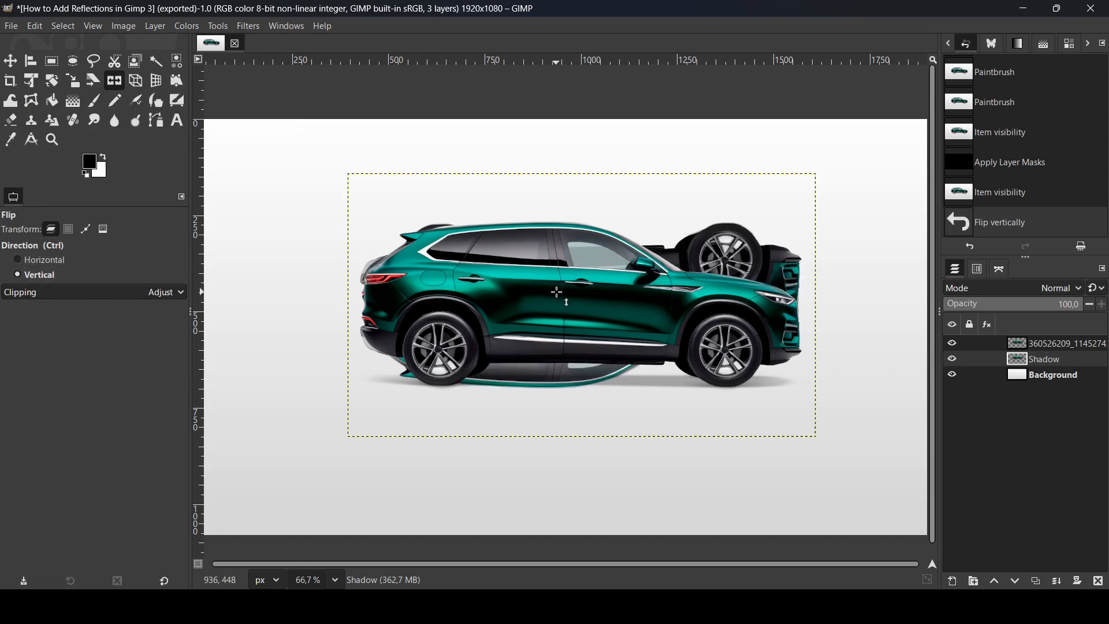
# - Move the flipped car directly below the original and adjust its upper corners slightly with Perspective so the wheels line up
pyautogui.click(12, 63)
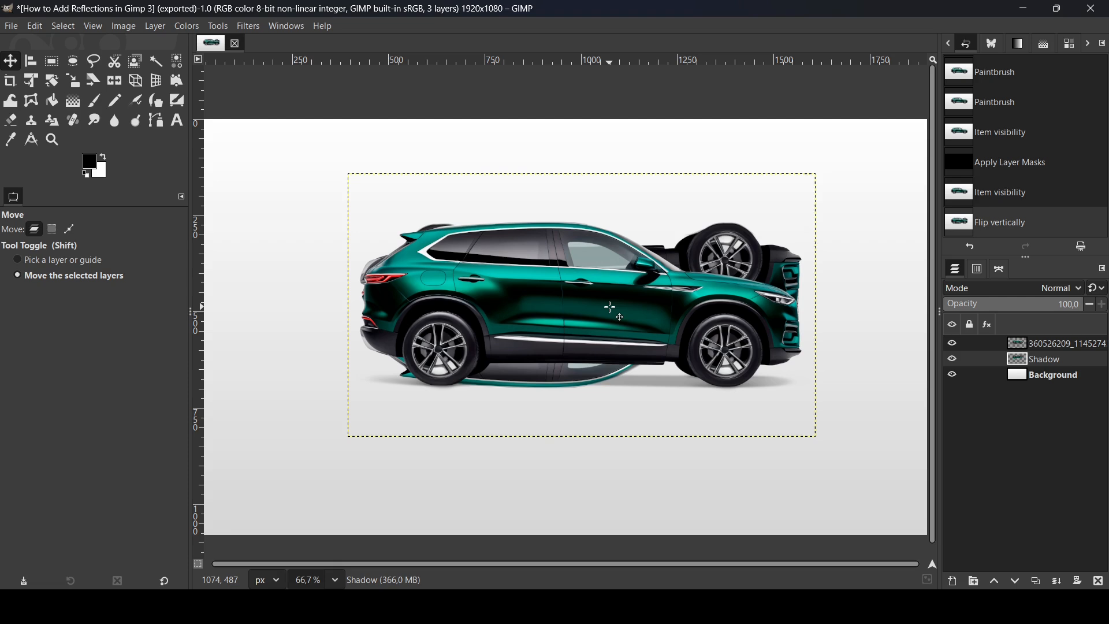
pyautogui.moveTo(610, 306); pyautogui.dragTo(621, 473)
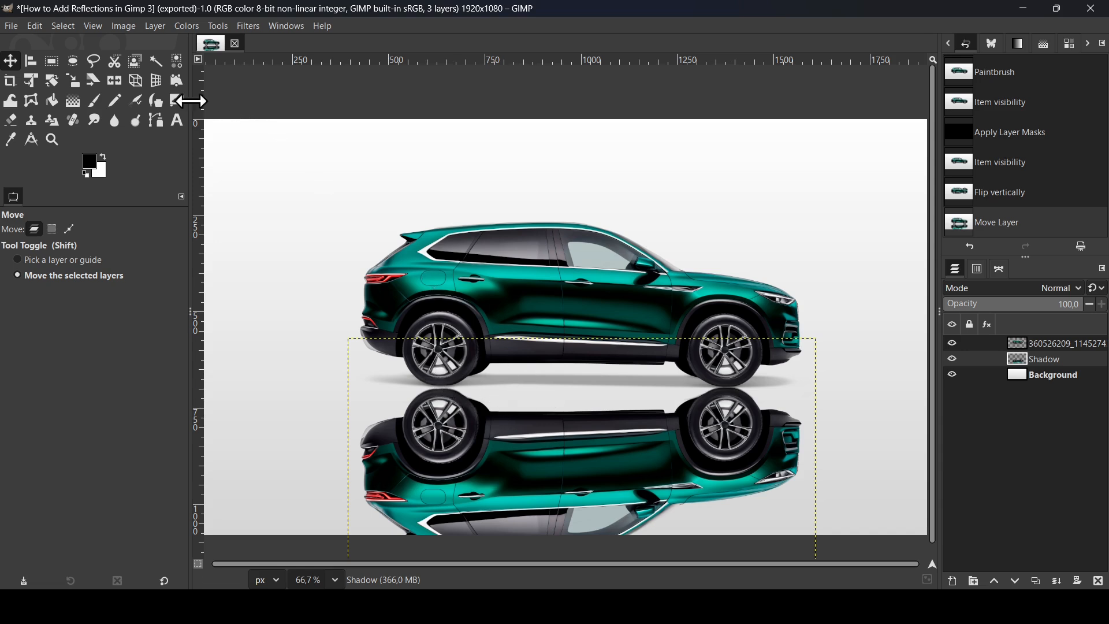
pyautogui.click(134, 81)
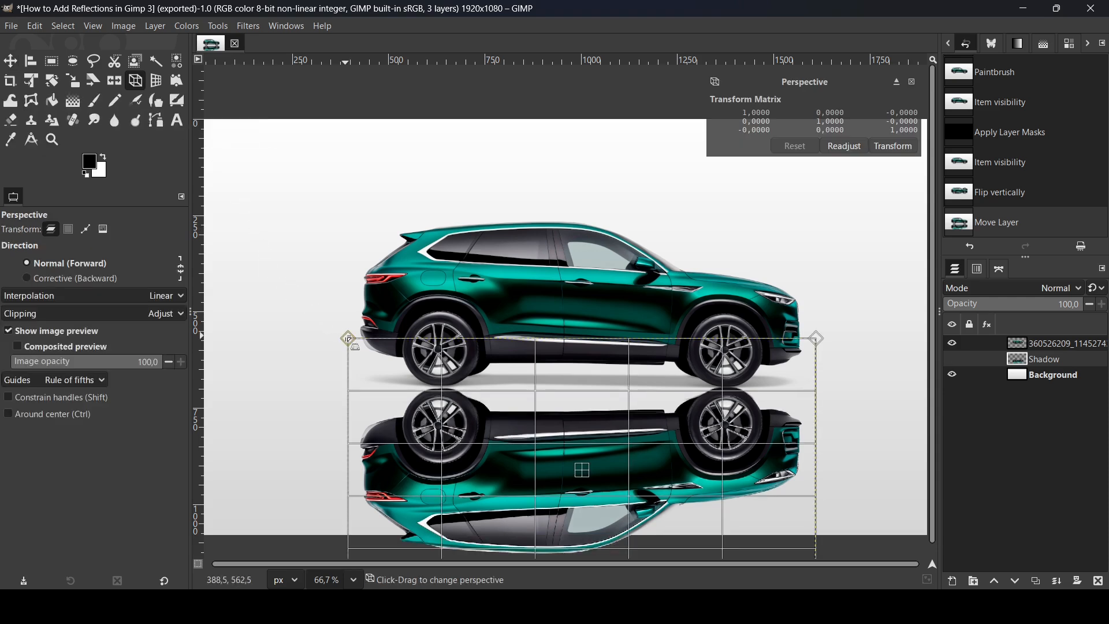
pyautogui.moveTo(348, 339); pyautogui.dragTo(349, 337)
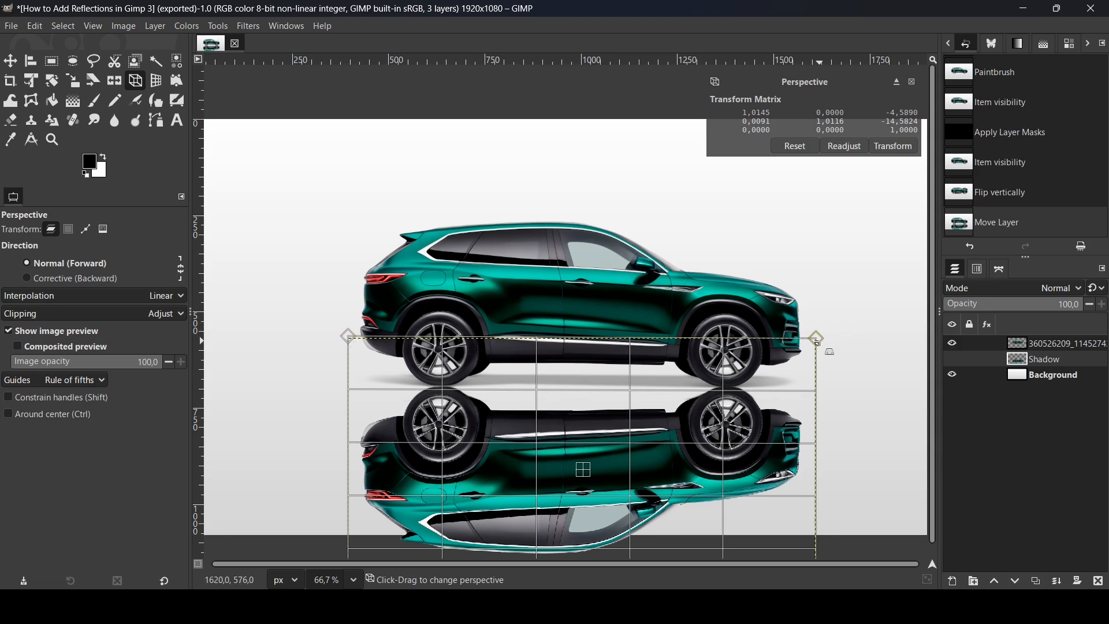
pyautogui.moveTo(817, 341); pyautogui.dragTo(816, 346)
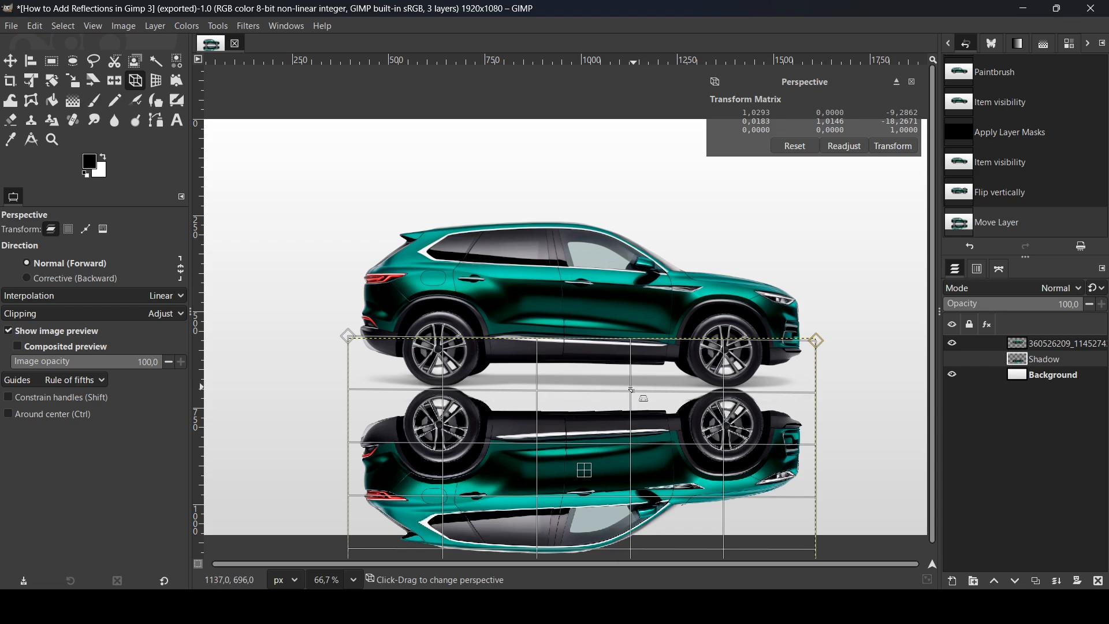
pyautogui.press('Return')
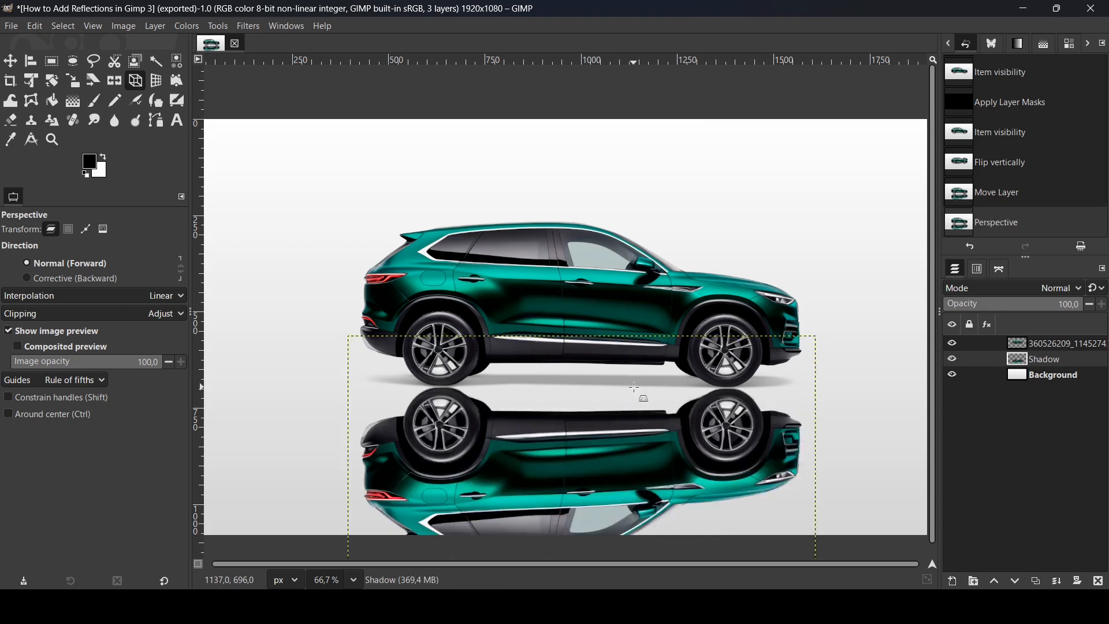
# - Toggle the Shadow layer's visibility to check the reflection, and add a White (full opacity) layer mask to that layer
pyautogui.scroll(-1, 635, 387)
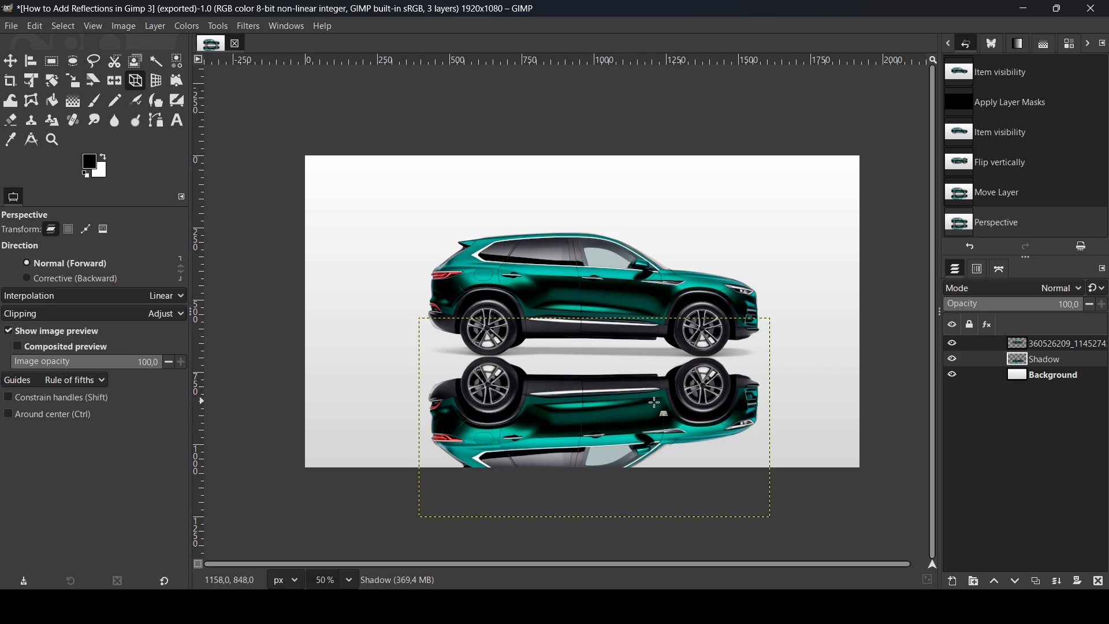
pyautogui.click(954, 359)
pyautogui.click(954, 360)
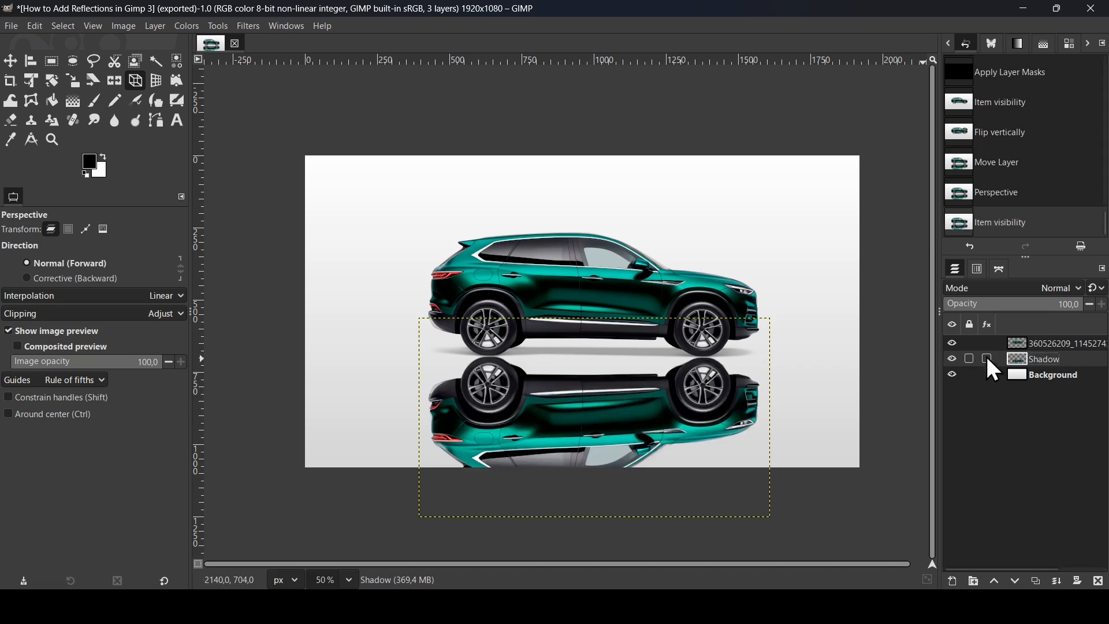
pyautogui.rightClick(1020, 359)
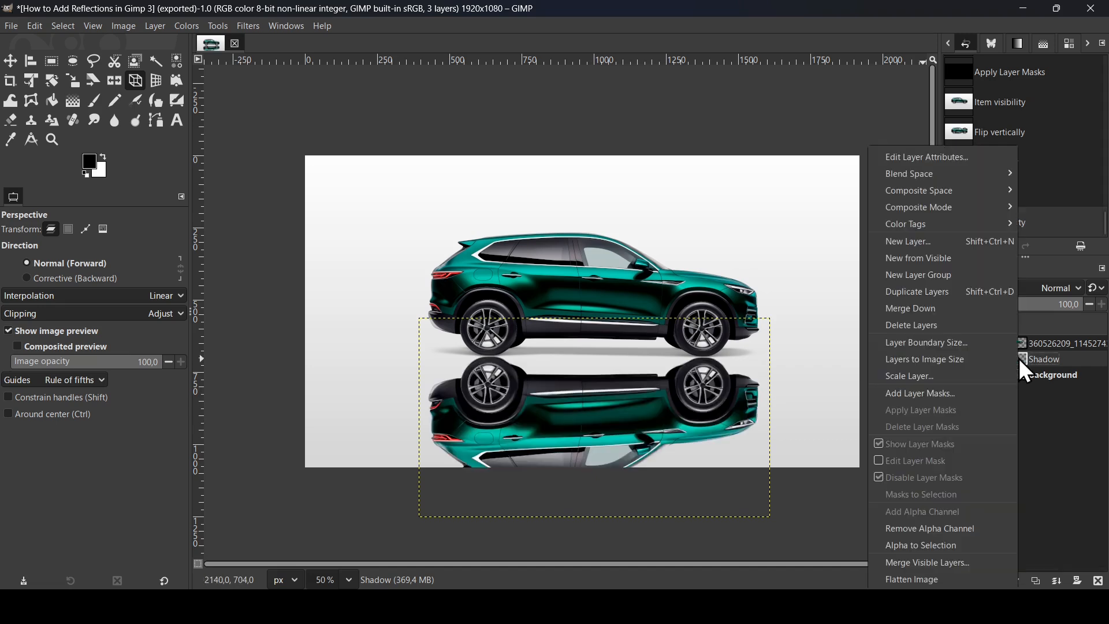
pyautogui.click(964, 391)
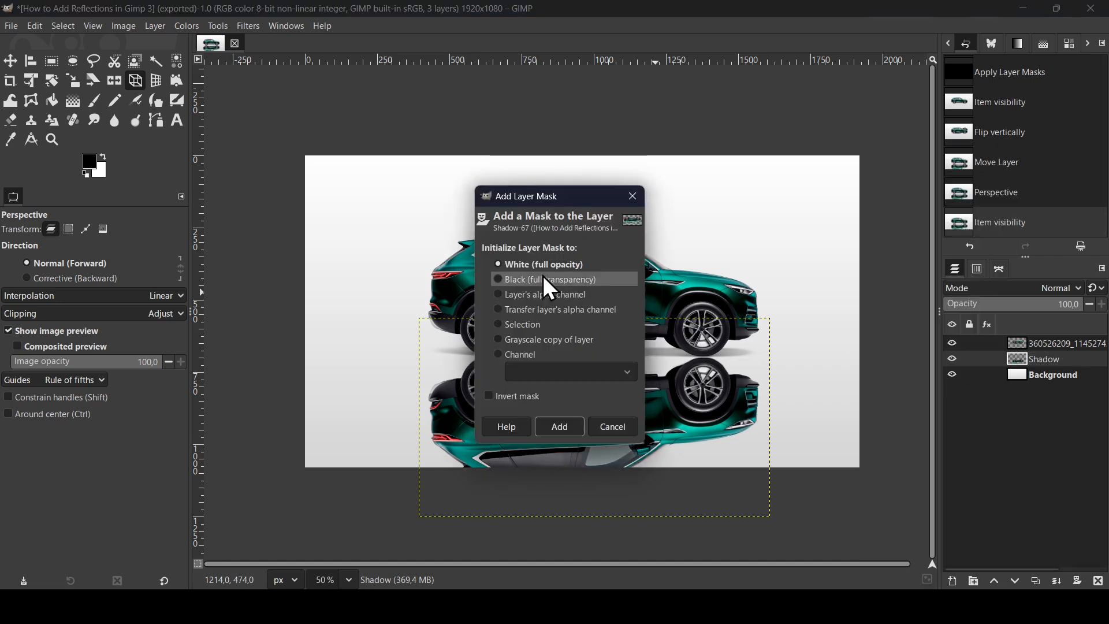
pyautogui.click(560, 427)
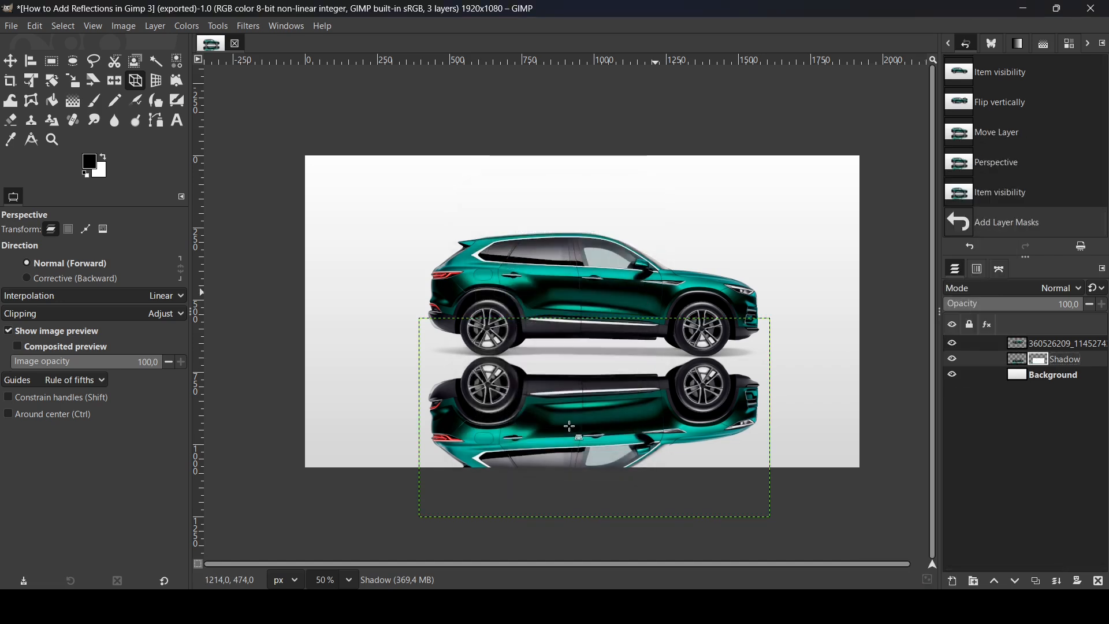
# - Fade the reflection downward with a vertical linear FG to BG gradient on the Shadow mask, about 590 px long and starting at Y 1168
pyautogui.click(71, 107)
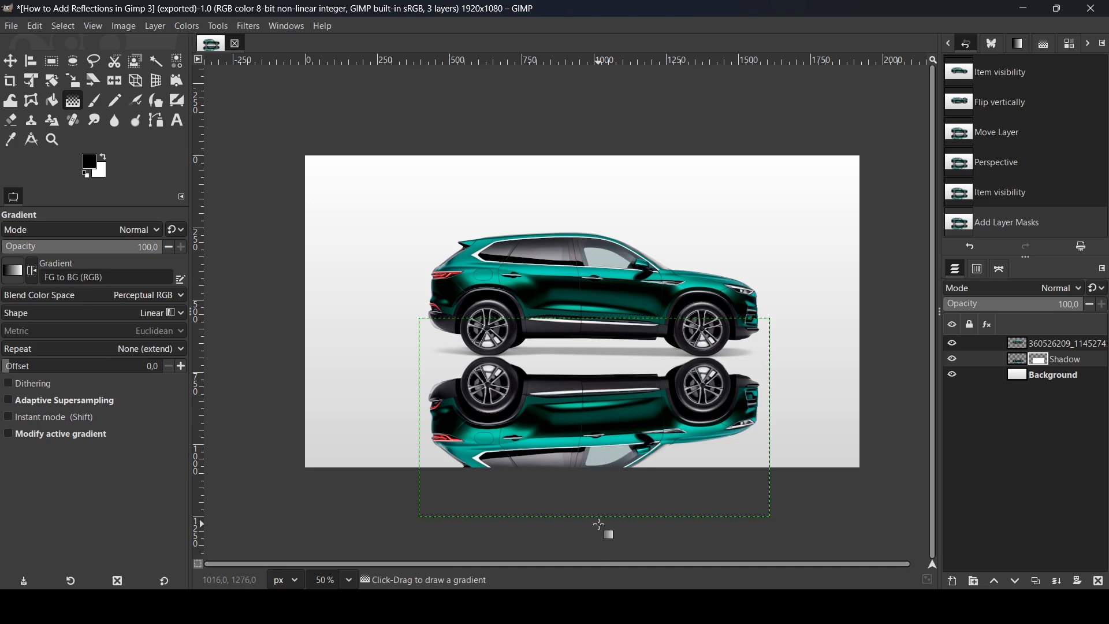
pyautogui.moveTo(599, 525); pyautogui.dragTo(600, 358)
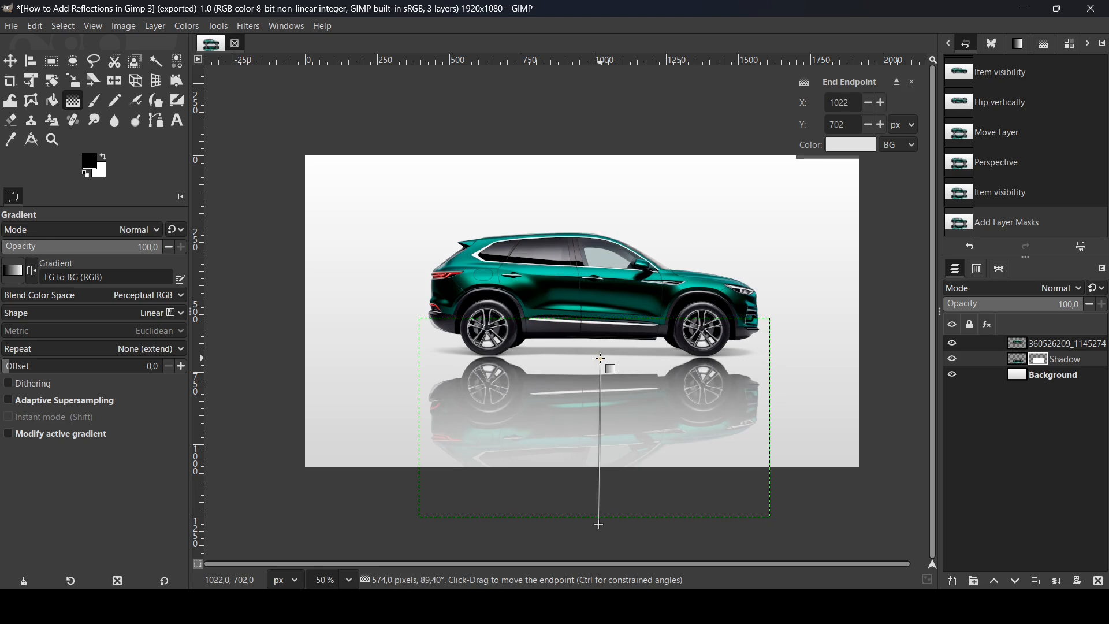
pyautogui.moveTo(601, 359); pyautogui.dragTo(602, 358)
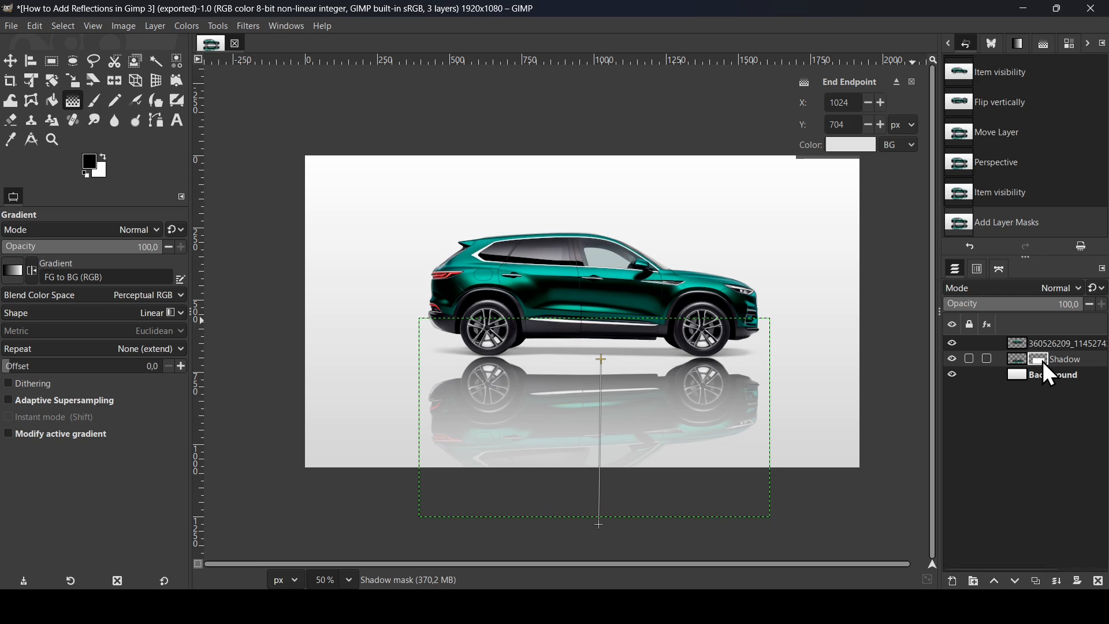
pyautogui.moveTo(600, 359); pyautogui.dragTo(615, 325)
pyautogui.moveTo(600, 523); pyautogui.dragTo(601, 493)
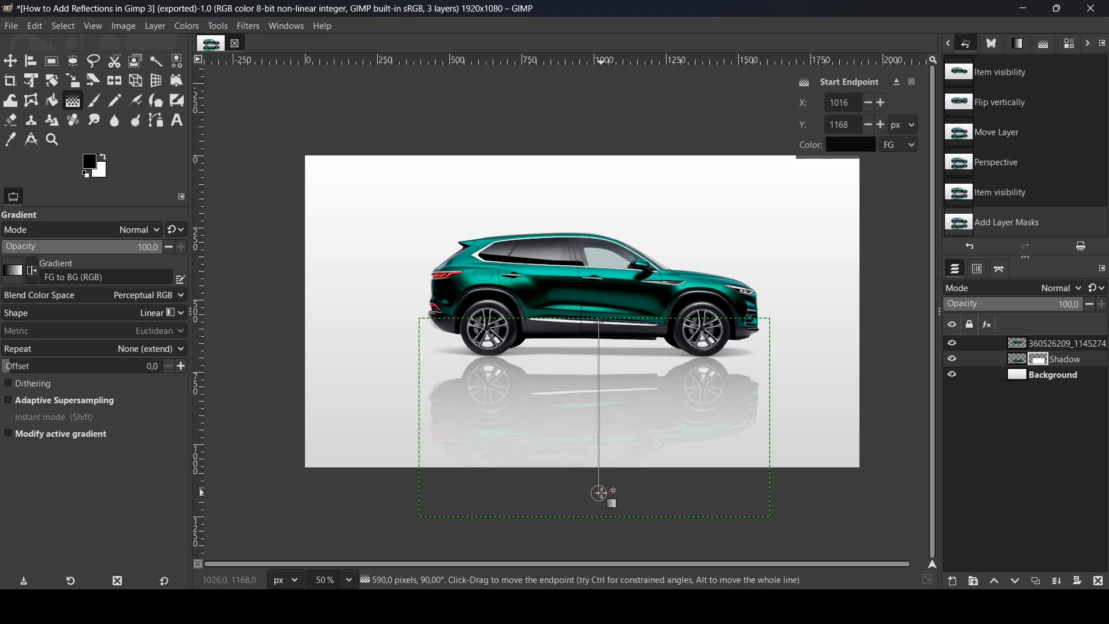
pyautogui.press('Return')
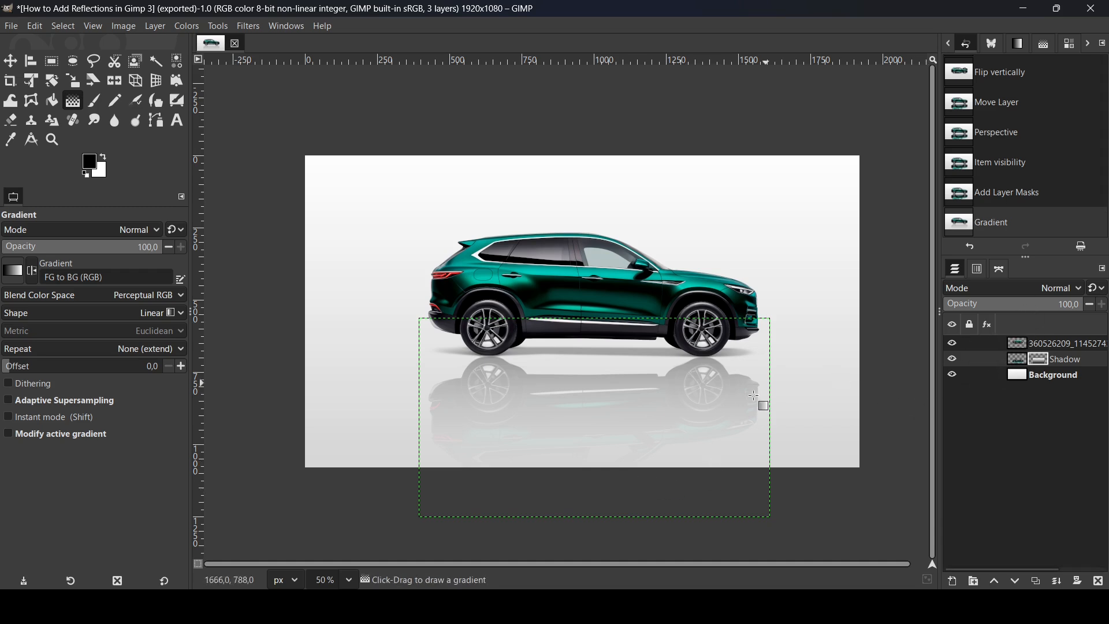
# - Try the Shadow layer's opacity, keeping it at 100, and duplicate the layer with the copy's opacity set to 26
pyautogui.moveTo(1022, 321); pyautogui.dragTo(1092, 316)
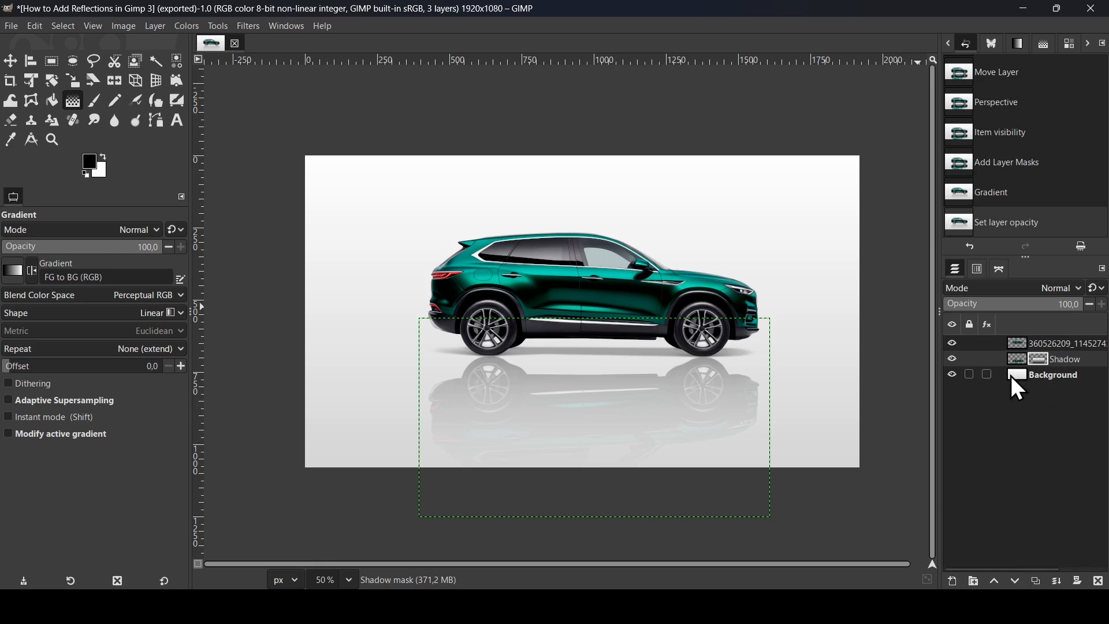
pyautogui.click(1038, 582)
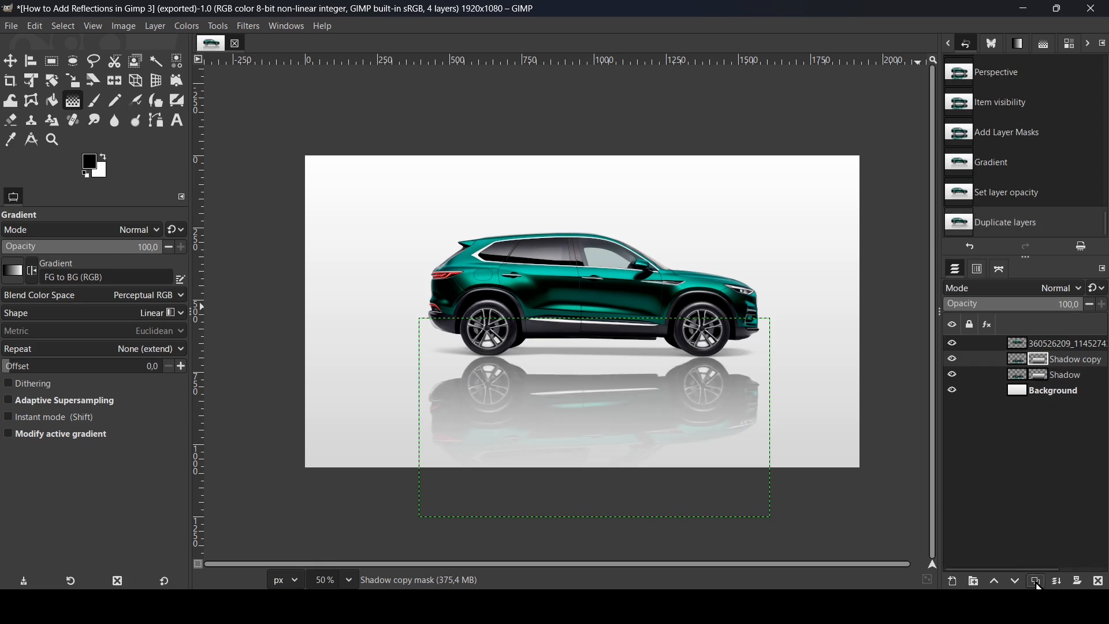
pyautogui.moveTo(992, 314); pyautogui.dragTo(985, 314)
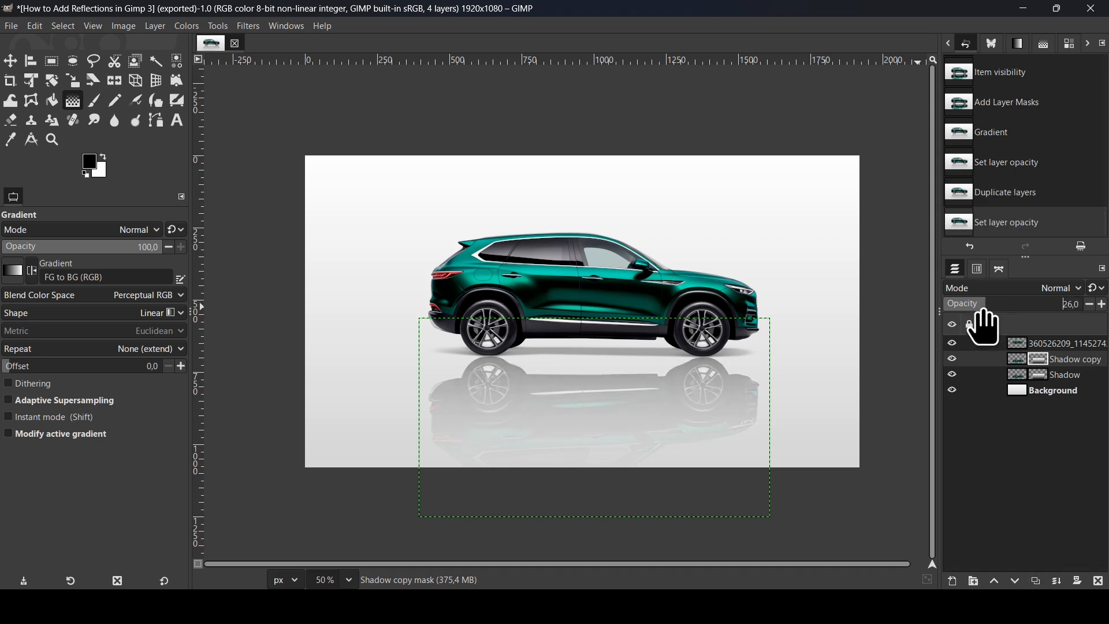
# - Create a new layer from the visible image above the top car layer
pyautogui.click(1016, 345)
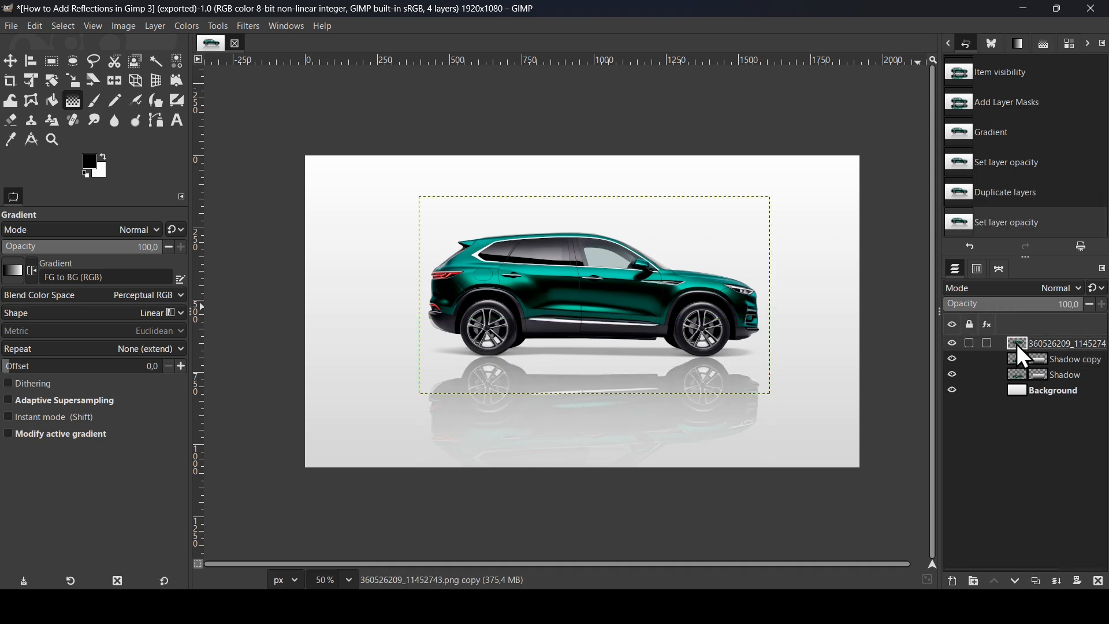
pyautogui.rightClick(1016, 344)
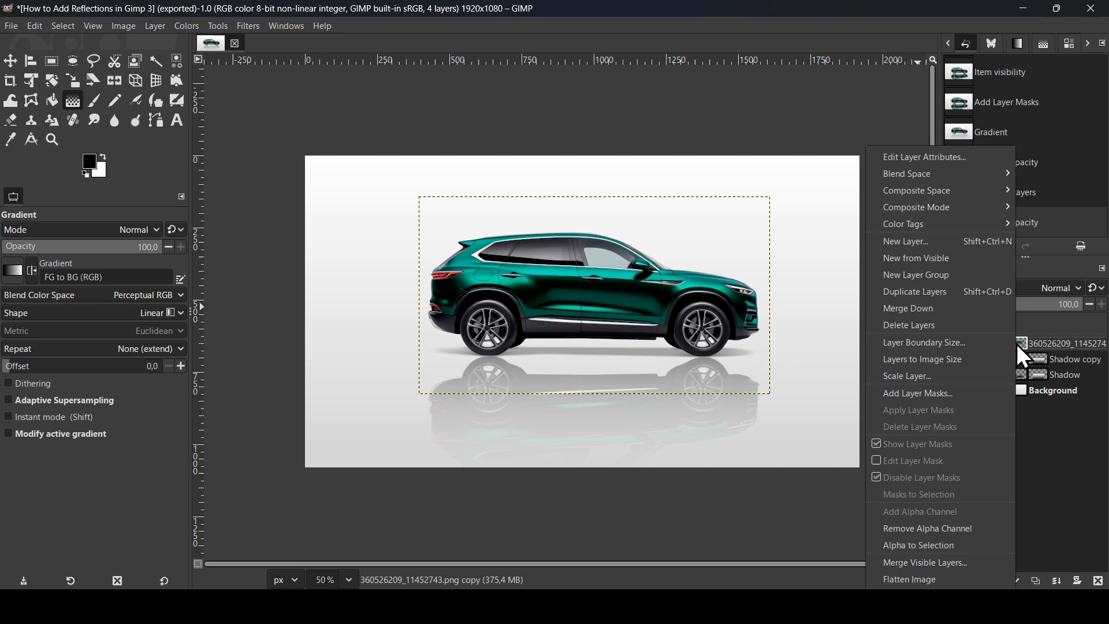
pyautogui.click(968, 259)
pyautogui.scroll(1, 741, 215)
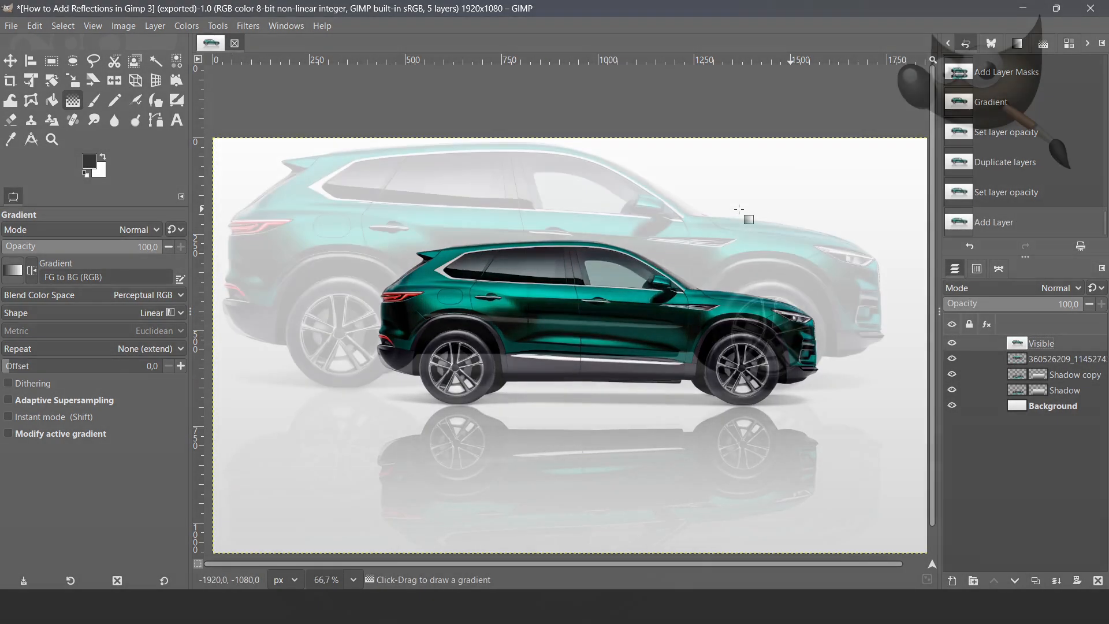